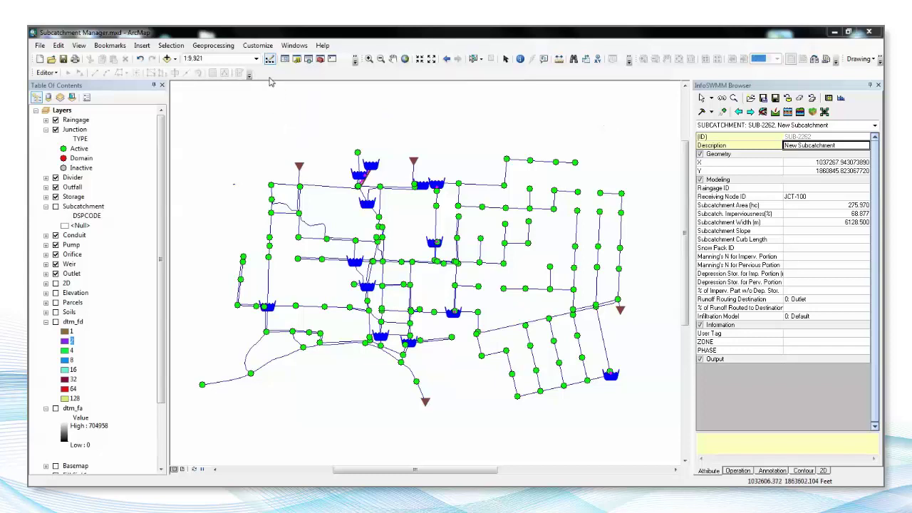
# Step: Confirm the InfoSWMM extension is enabled in the Extensions list
pyautogui.click(270, 24)
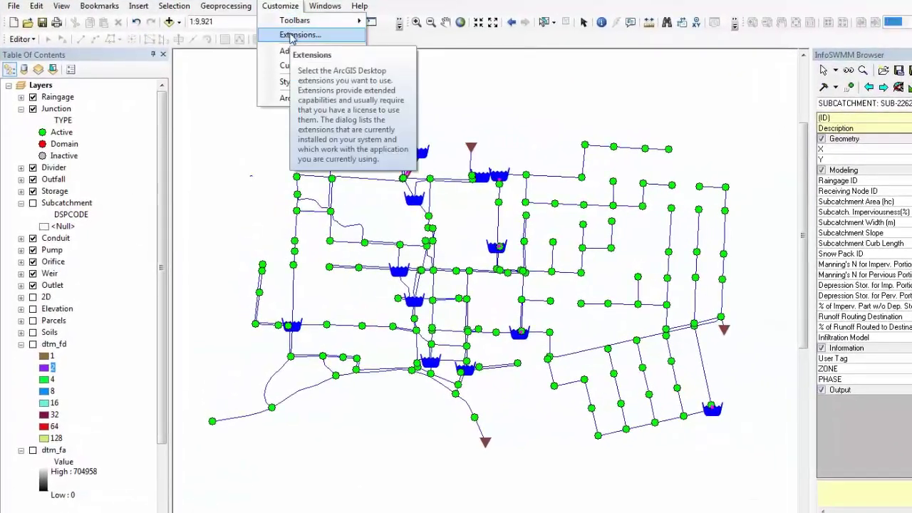
pyautogui.click(300, 35)
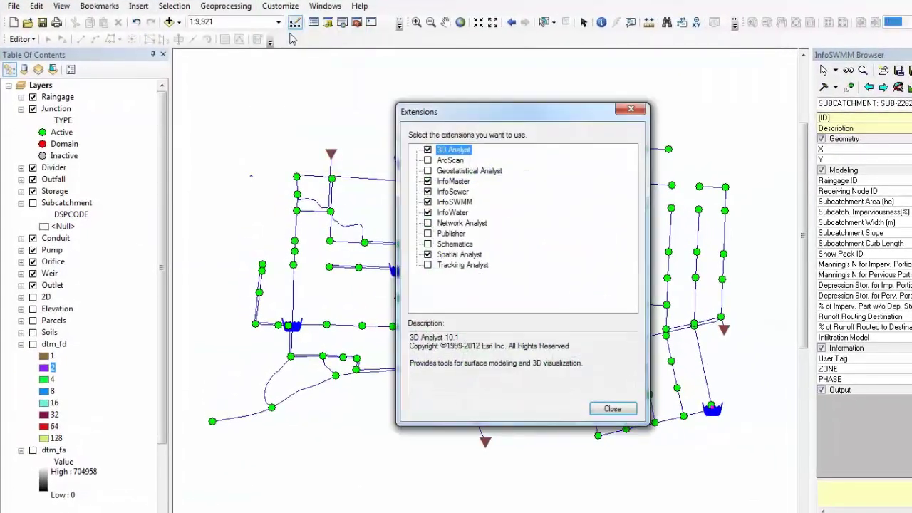
pyautogui.click(464, 203)
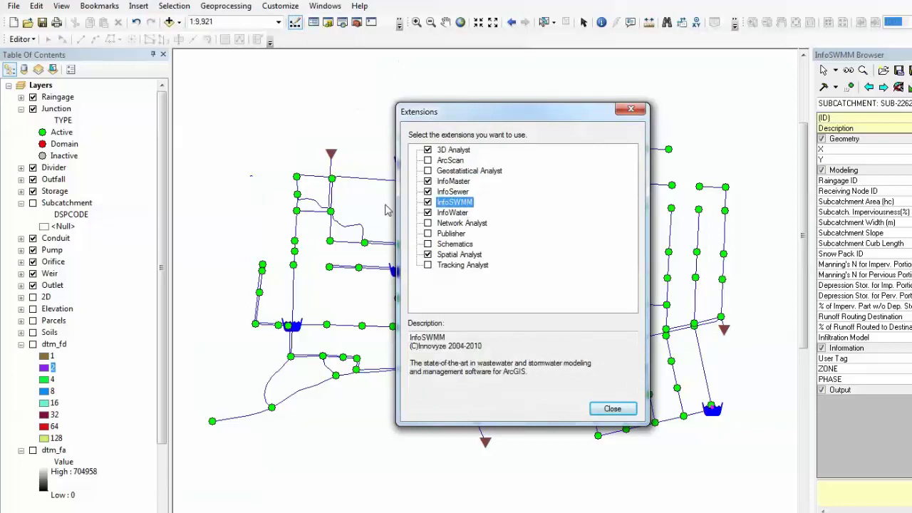
pyautogui.click(612, 409)
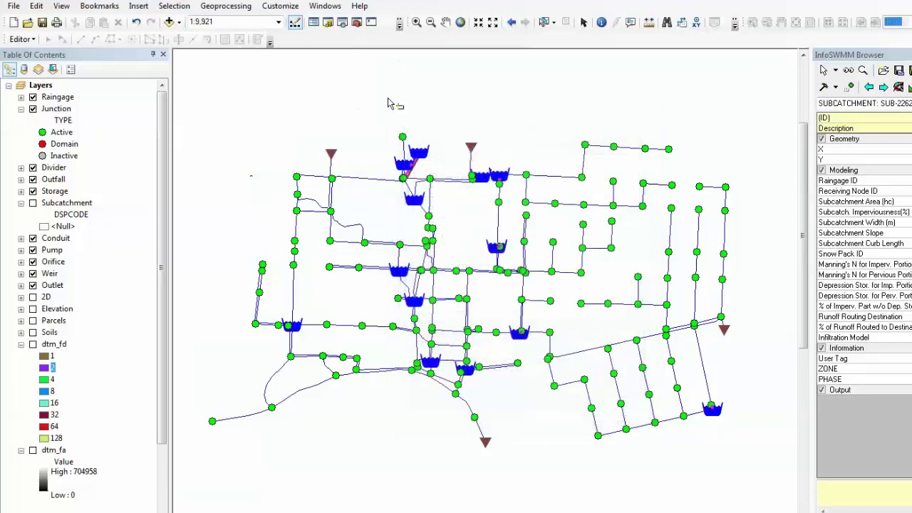
# Step: Show the InfoSWMM Control Center toolbar and dock it with the other toolbars
pyautogui.rightClick(370, 48)
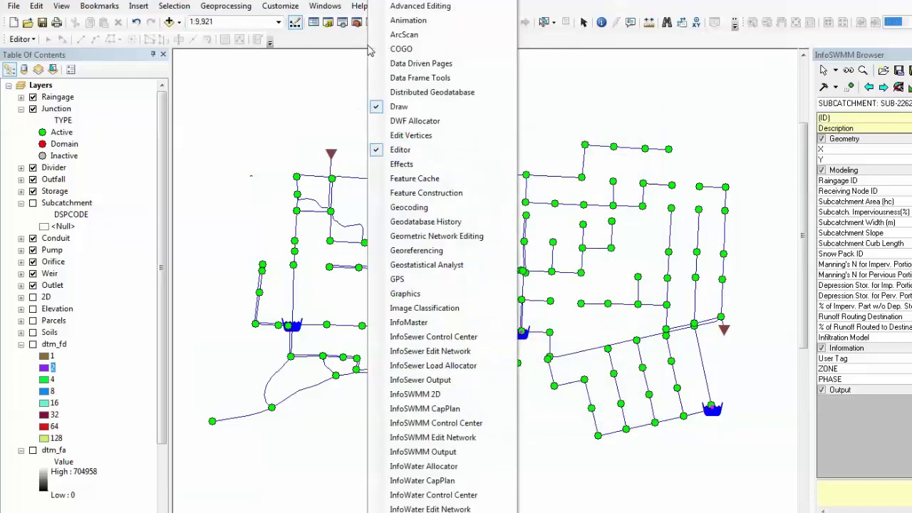
pyautogui.click(485, 428)
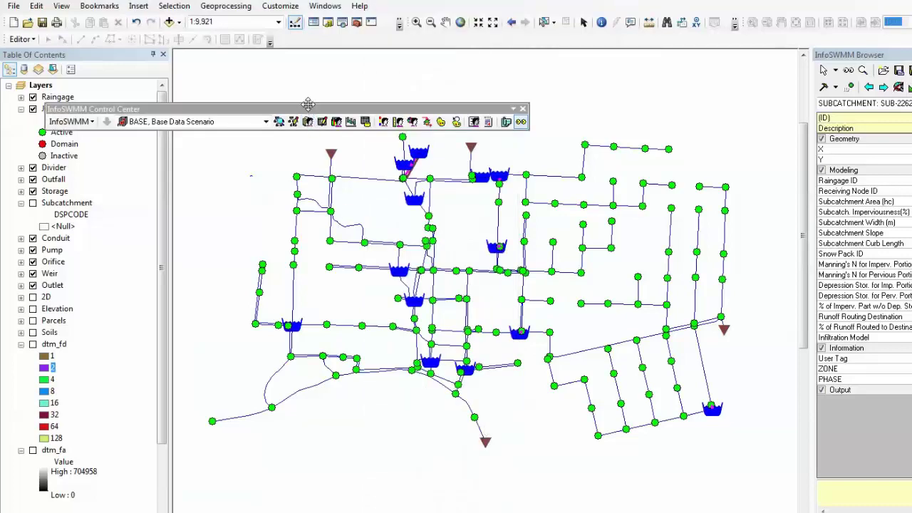
pyautogui.moveTo(308, 105); pyautogui.dragTo(71, 57)
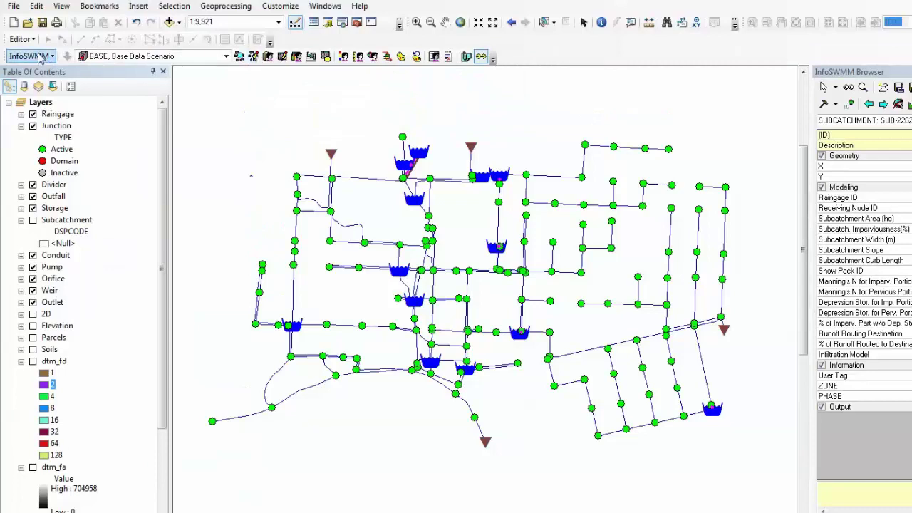
# Step: Run the Subcatchment Manager toolbox from the AddOn Extension Manager and dock its toolbar
pyautogui.click(38, 57)
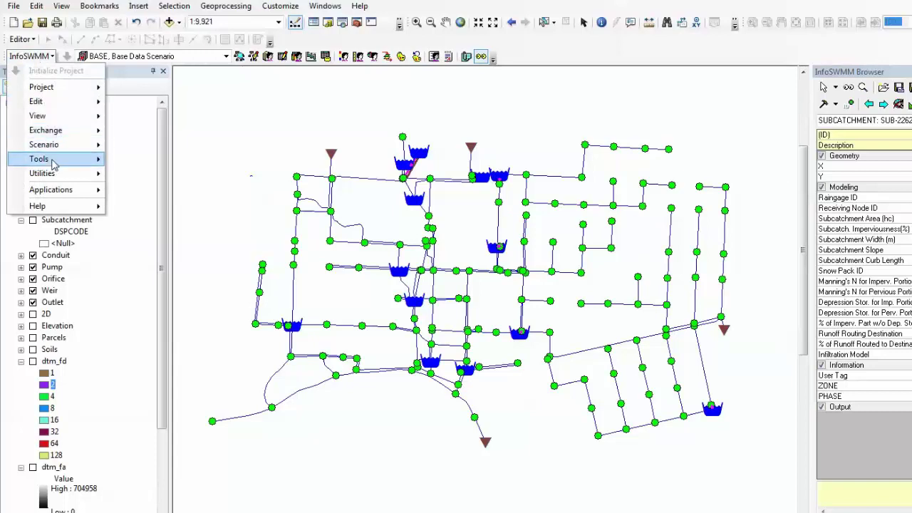
pyautogui.moveTo(39, 159)
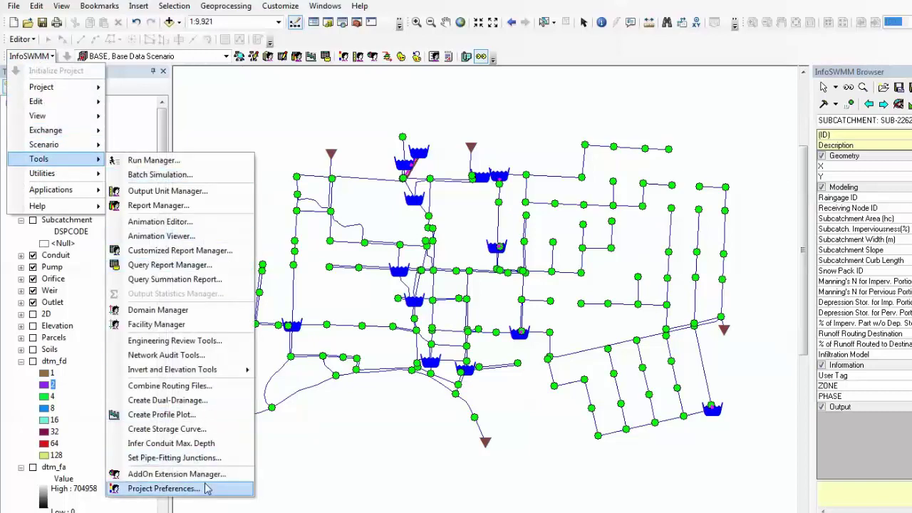
pyautogui.click(228, 475)
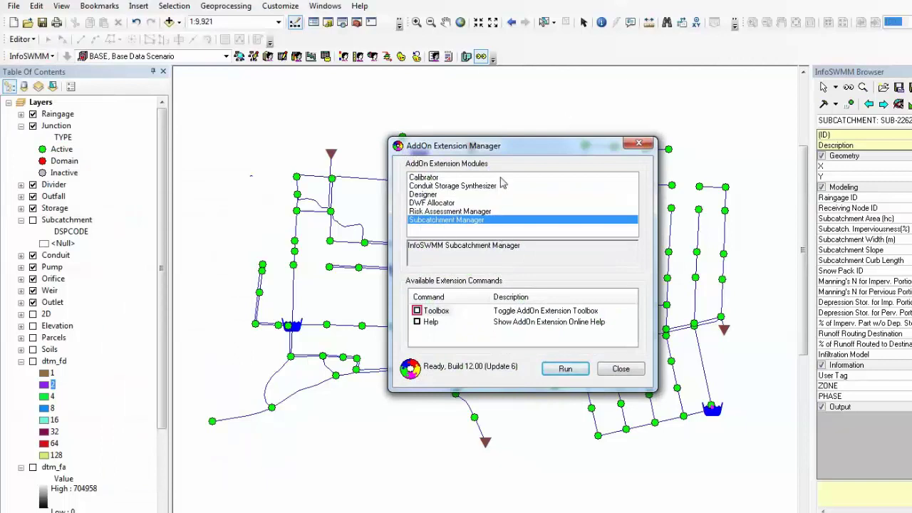
pyautogui.click(477, 227)
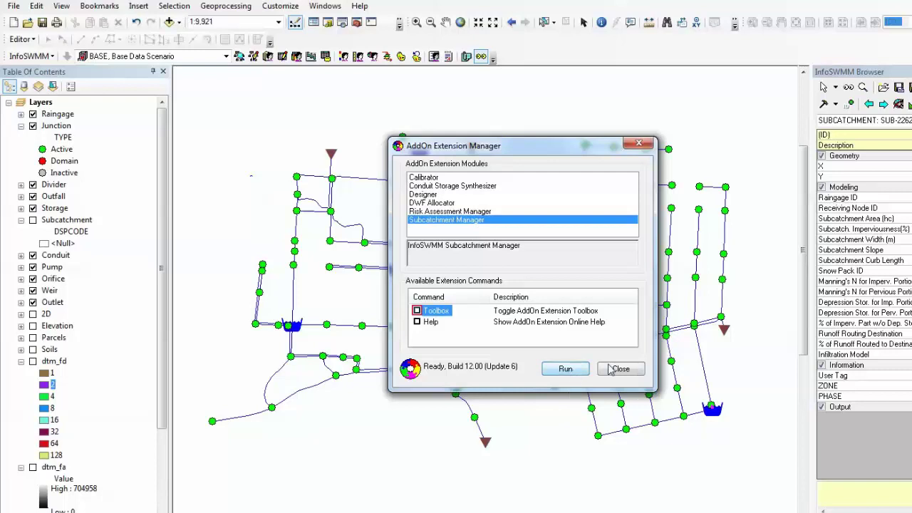
pyautogui.click(574, 374)
pyautogui.moveTo(139, 124); pyautogui.dragTo(107, 79)
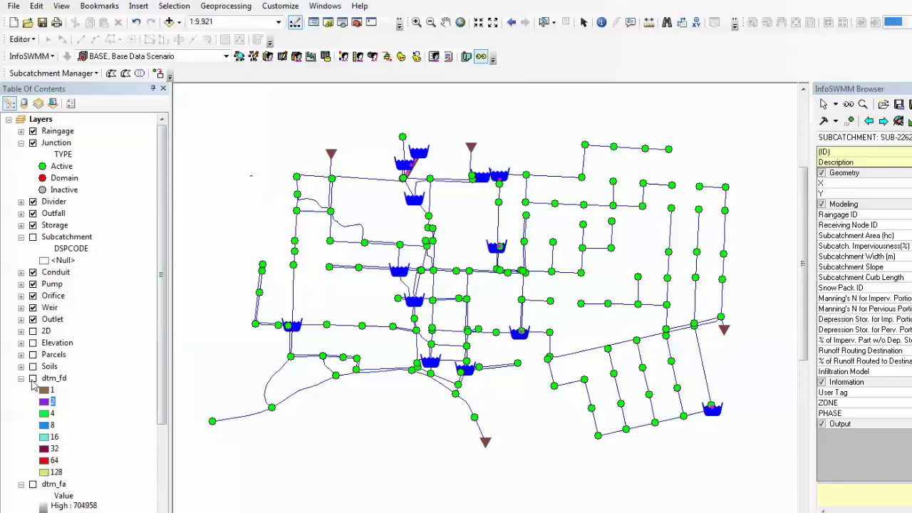
# Step: Preview then hide the Elevation raster, and bring up the Subcatchment Manager Watershed commands
pyautogui.click(32, 344)
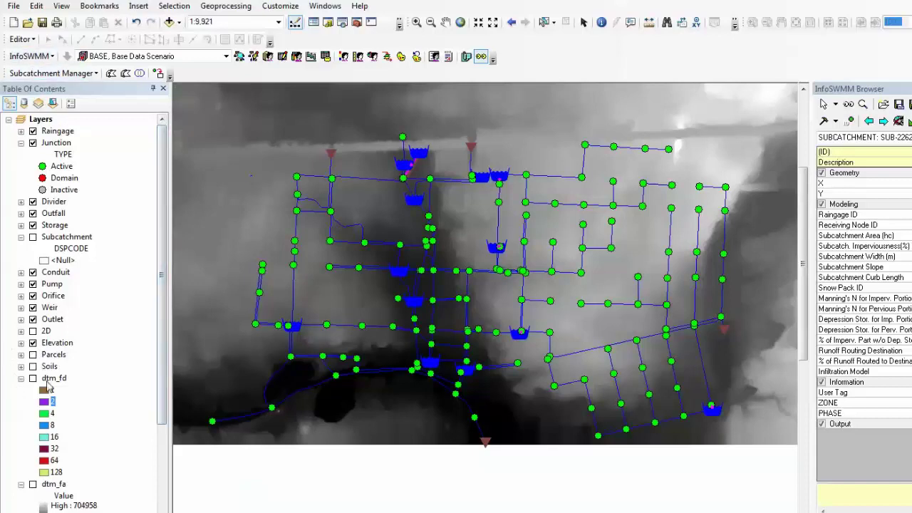
pyautogui.click(35, 346)
pyautogui.click(33, 344)
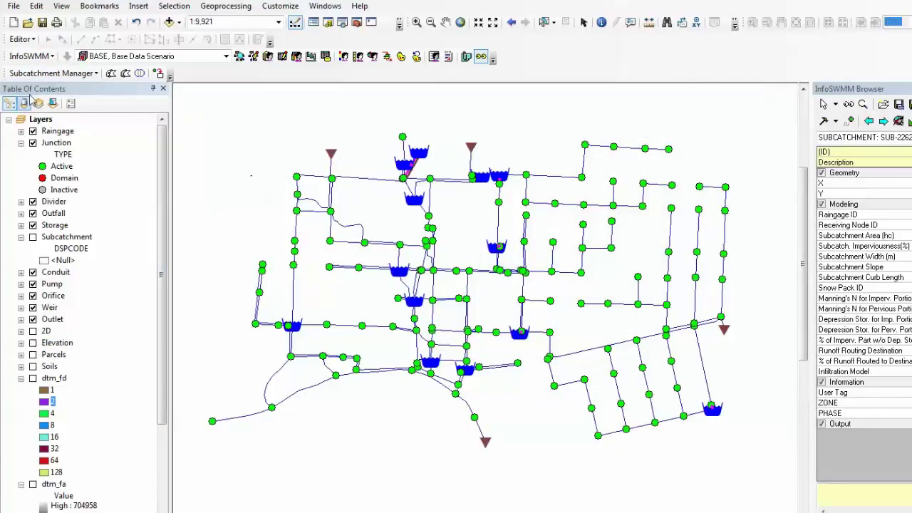
pyautogui.click(34, 76)
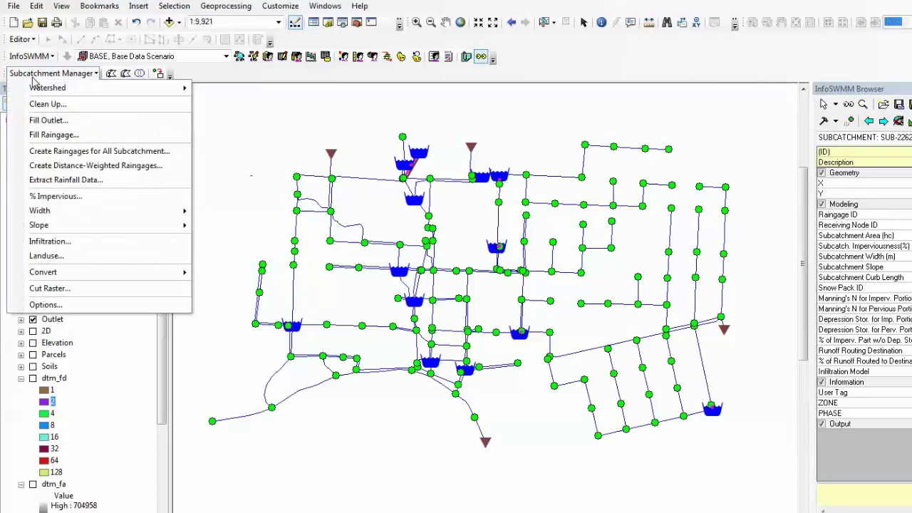
pyautogui.moveTo(16, 89)
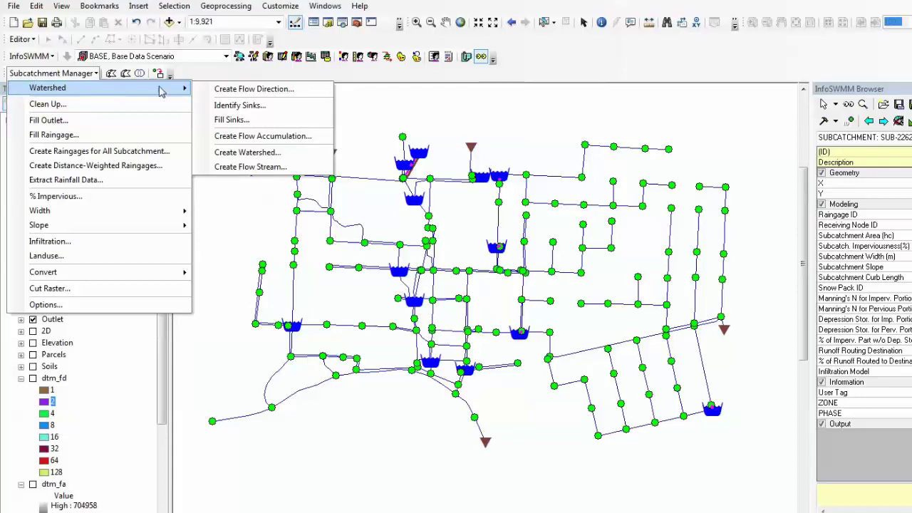
# Step: Open Create Flow Direction, browse its output raster to D:\GIStemp, then cancel and close it
pyautogui.click(207, 91)
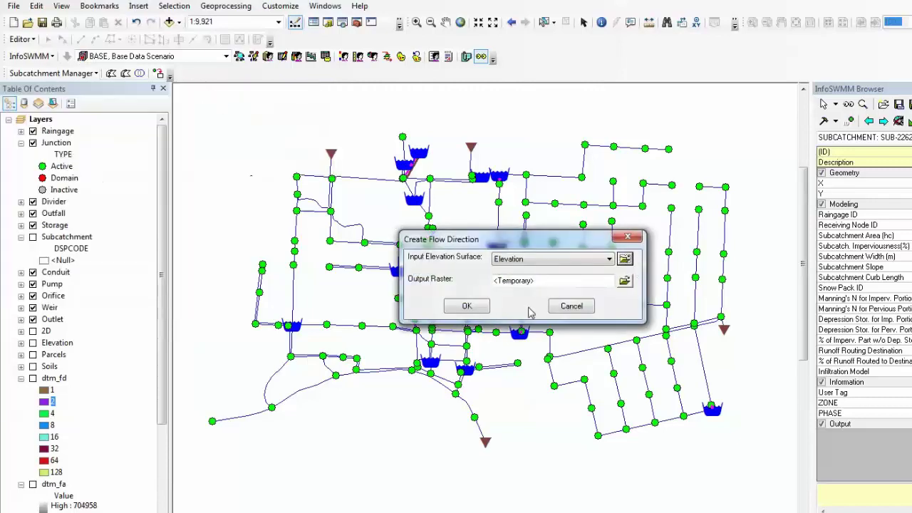
pyautogui.moveTo(531, 243); pyautogui.dragTo(481, 231)
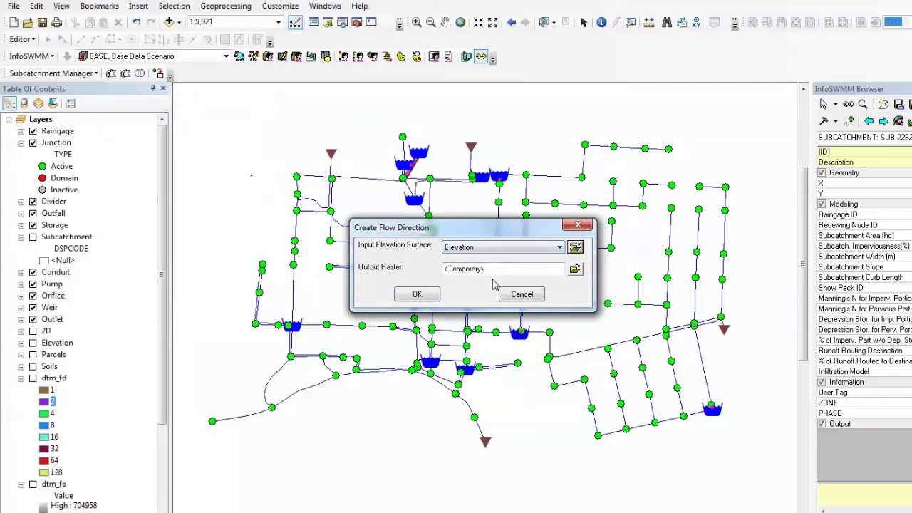
pyautogui.click(575, 269)
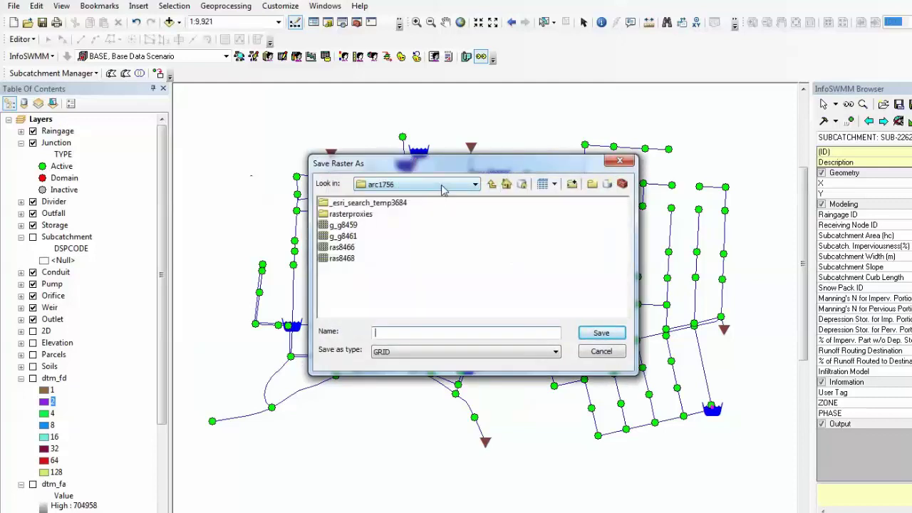
pyautogui.click(442, 186)
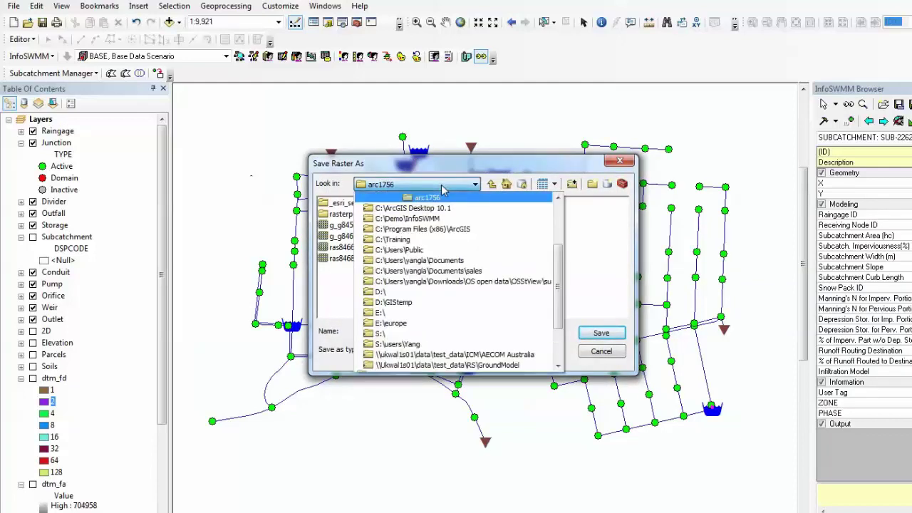
pyautogui.click(416, 305)
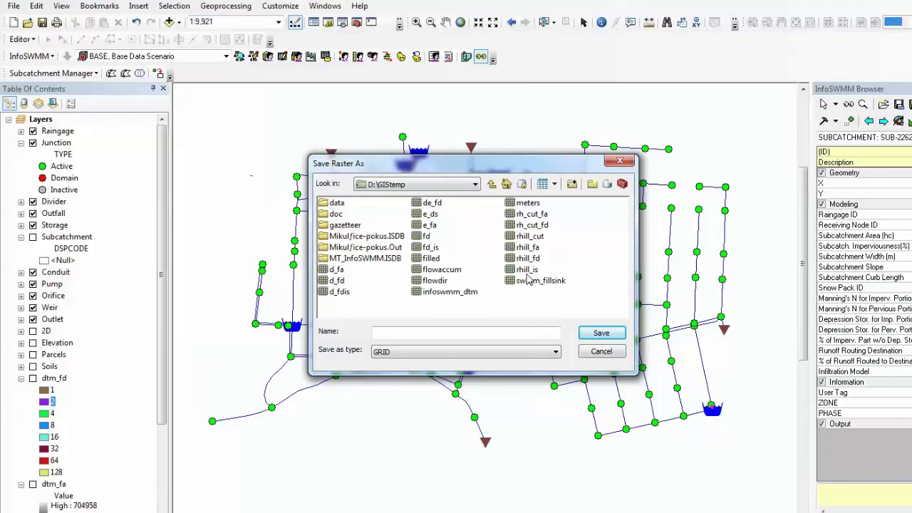
pyautogui.click(527, 336)
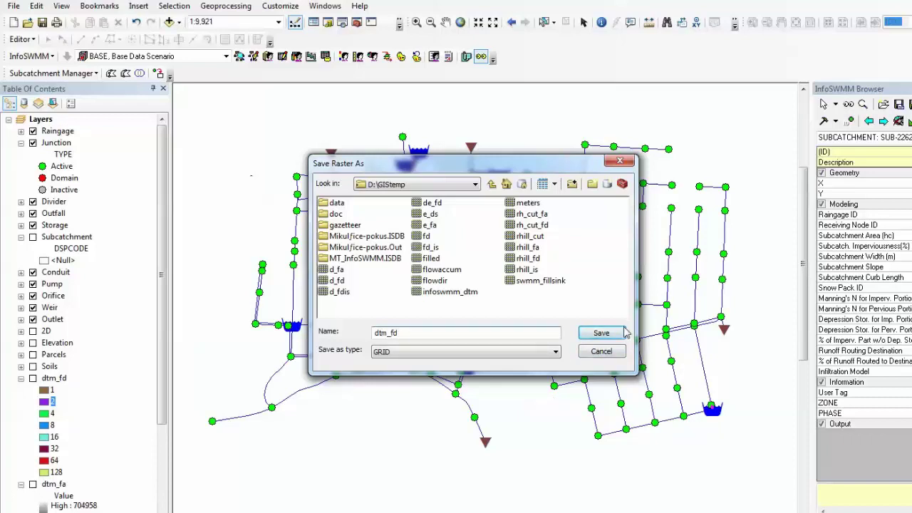
pyautogui.click(602, 352)
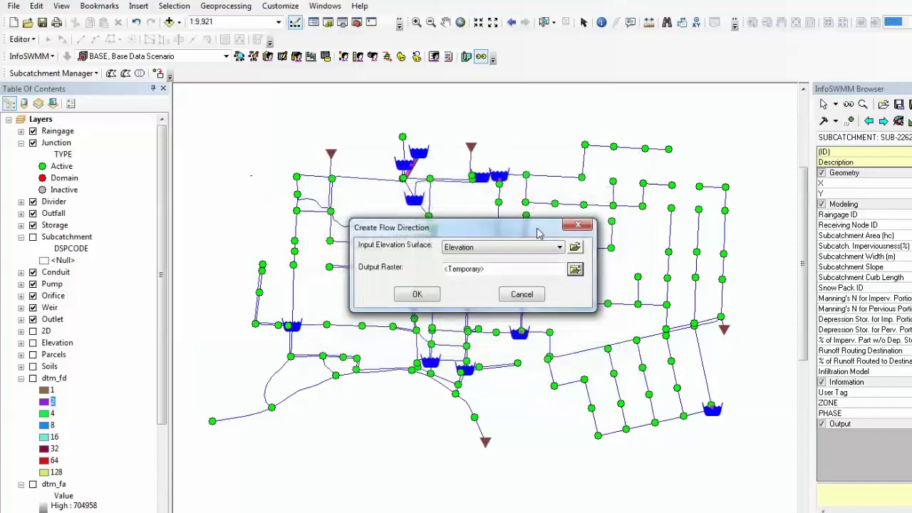
pyautogui.click(577, 226)
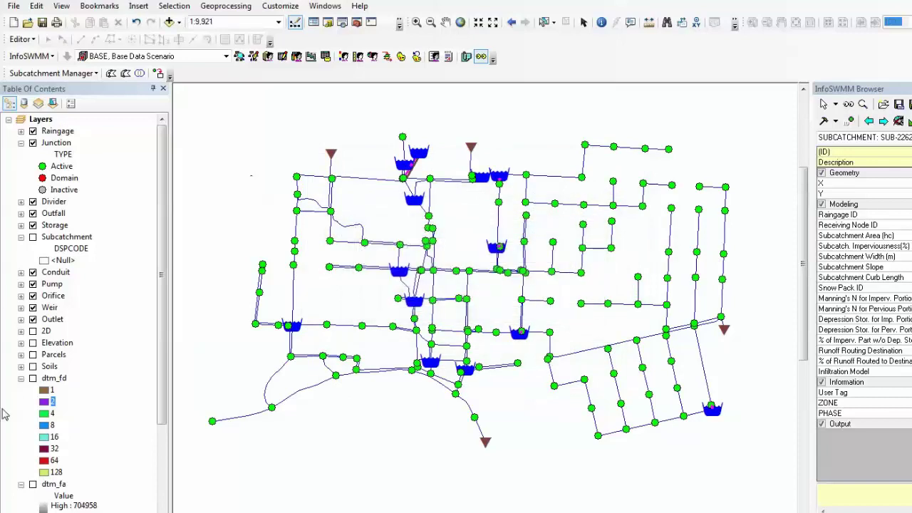
pyautogui.click(32, 379)
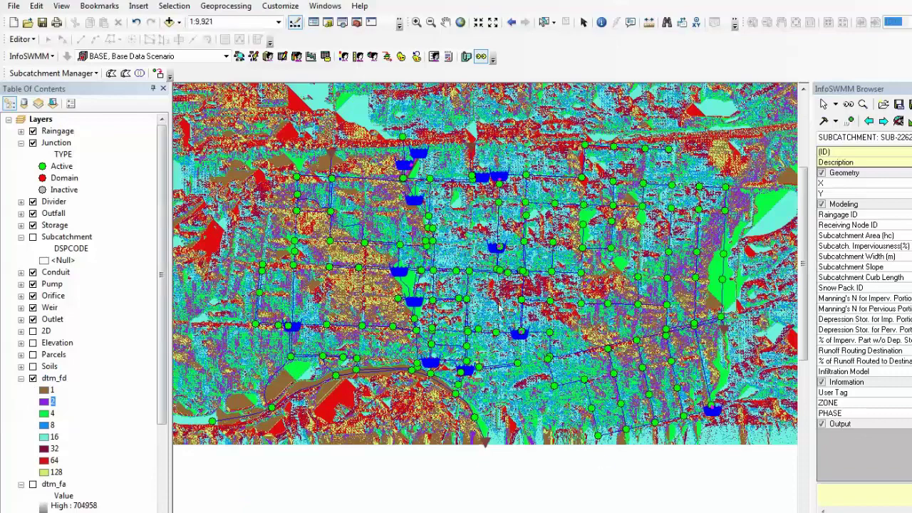
pyautogui.click(79, 77)
pyautogui.moveTo(77, 89)
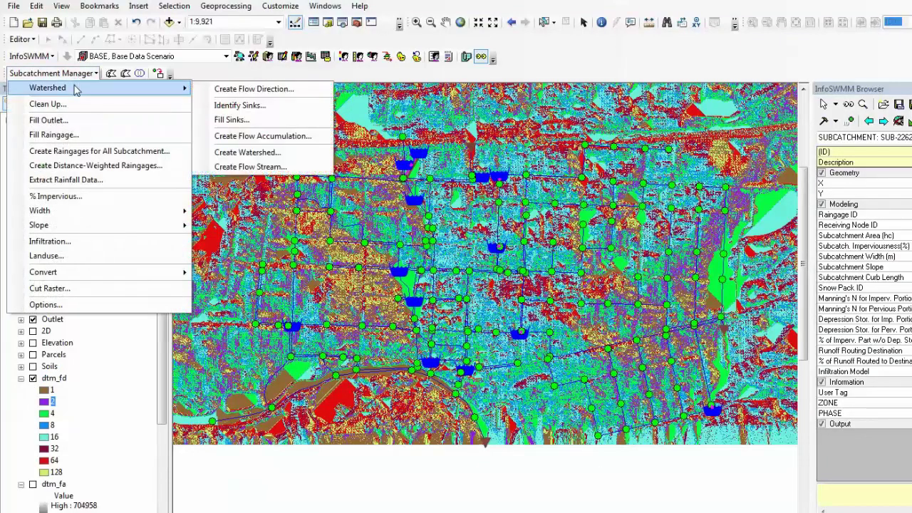
pyautogui.click(232, 105)
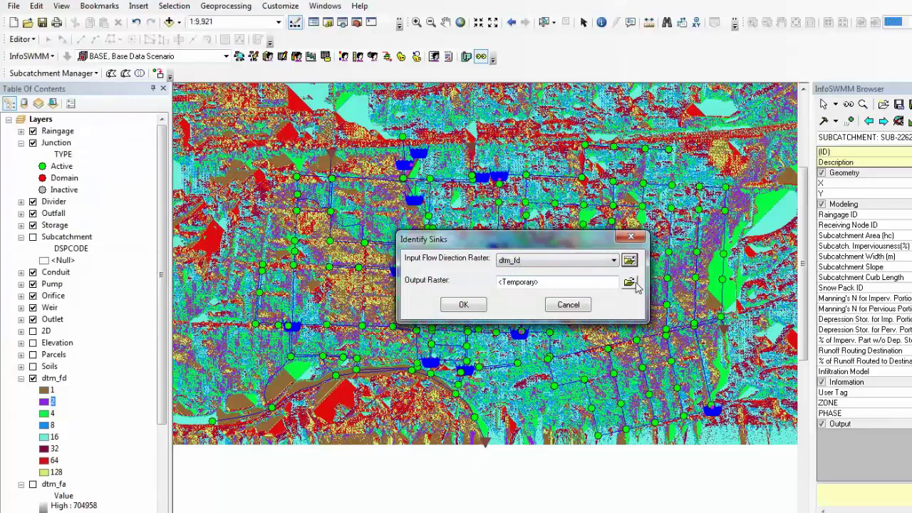
pyautogui.click(582, 312)
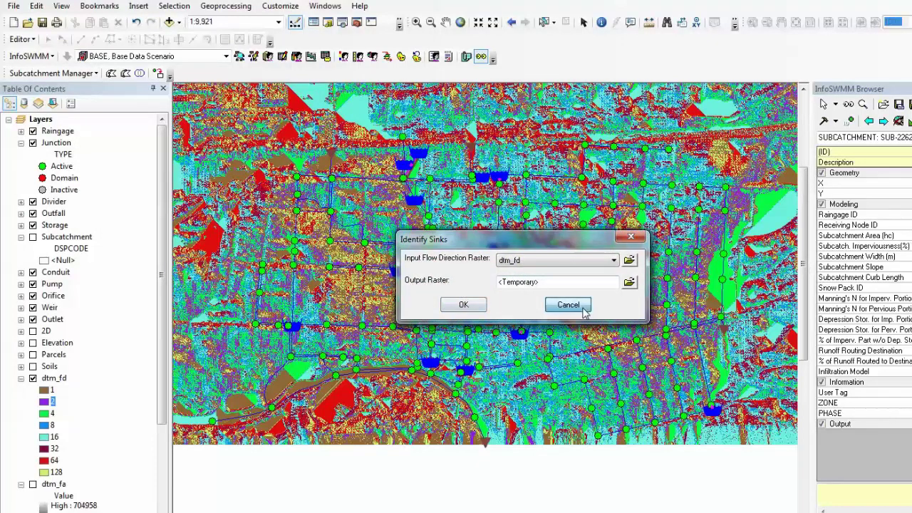
pyautogui.click(63, 73)
pyautogui.moveTo(64, 91)
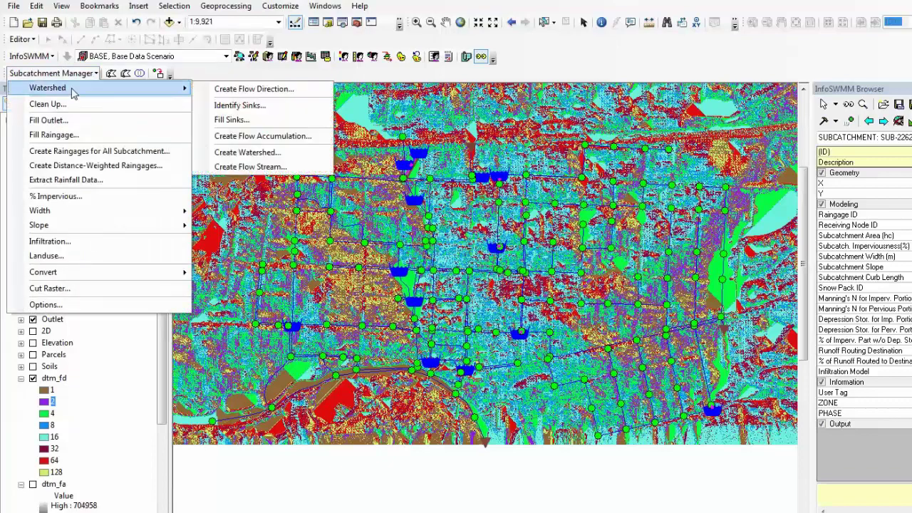
pyautogui.click(226, 121)
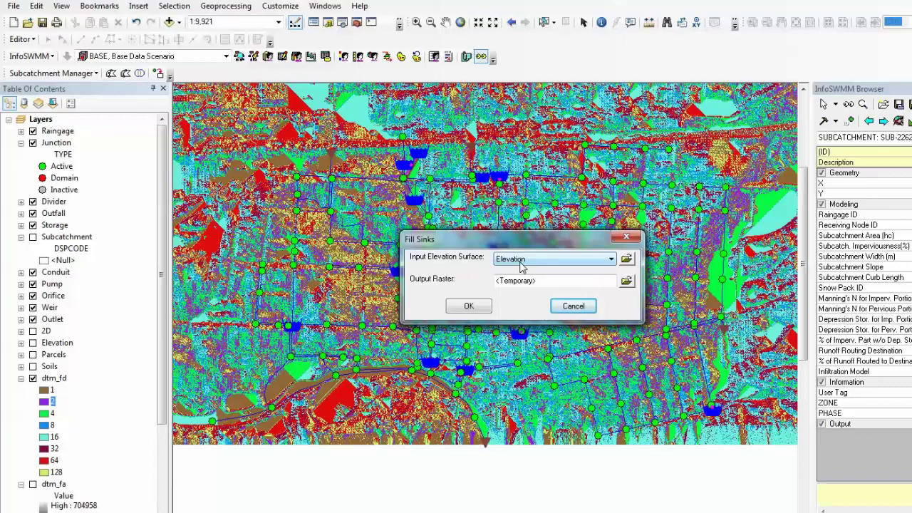
pyautogui.click(628, 239)
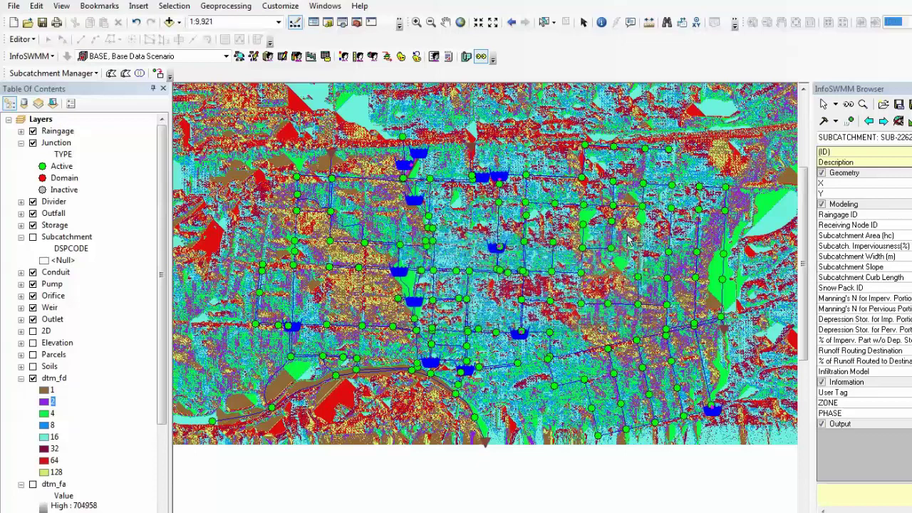
# Step: Open Create Flow Accumulation and set its output raster to D:\GIStemp as dtm_fa
pyautogui.click(78, 76)
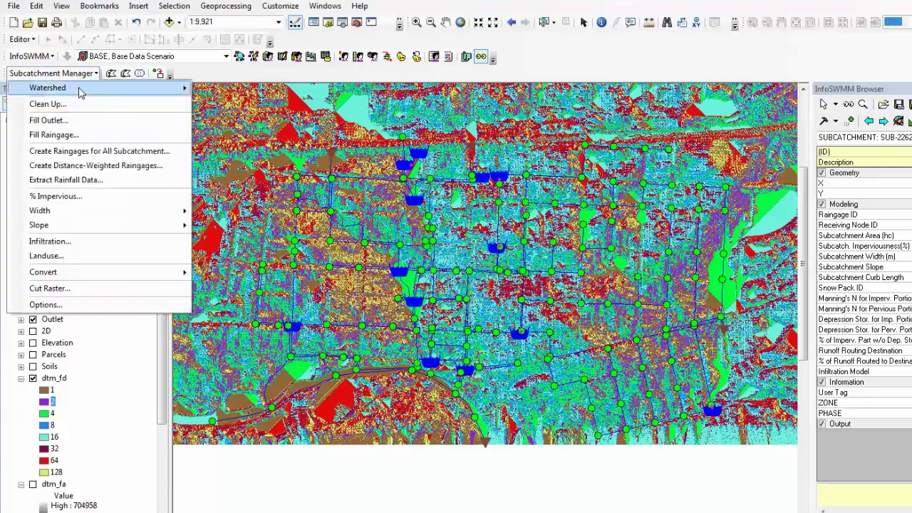
pyautogui.moveTo(81, 88)
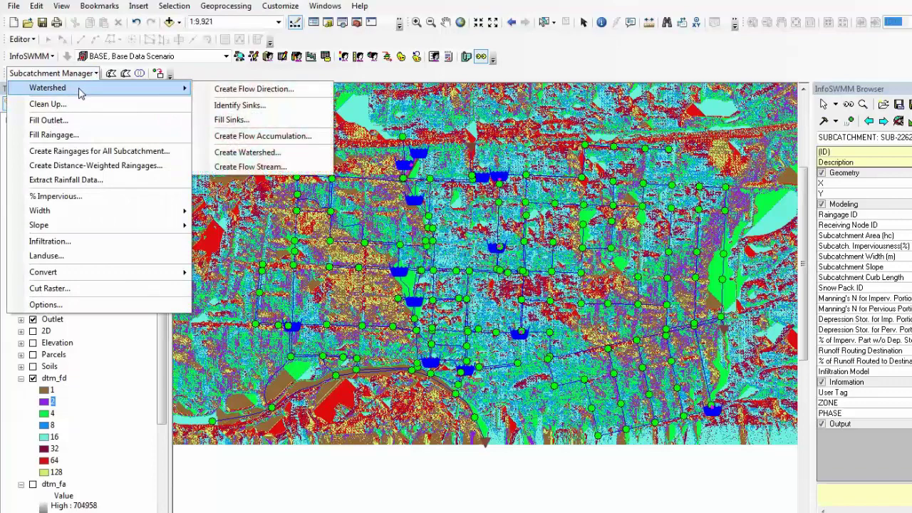
pyautogui.click(219, 141)
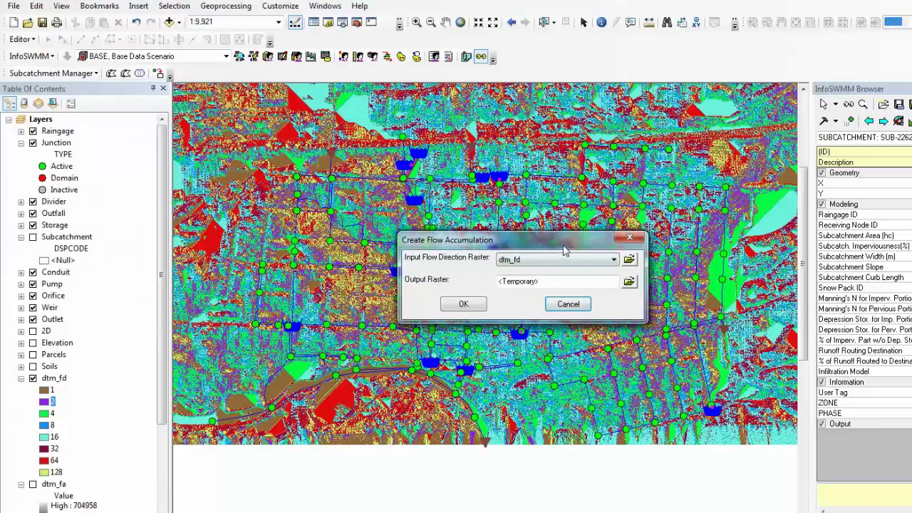
pyautogui.moveTo(563, 245); pyautogui.dragTo(539, 239)
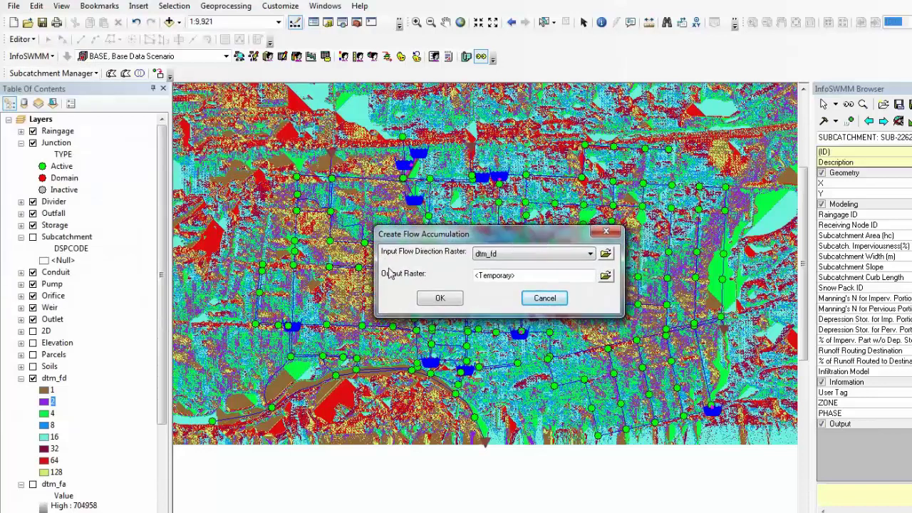
pyautogui.click(604, 275)
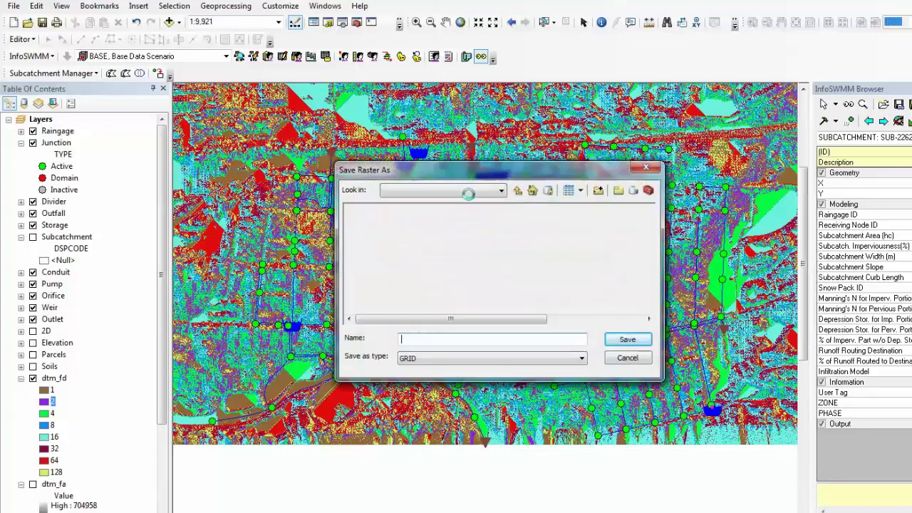
pyautogui.click(443, 191)
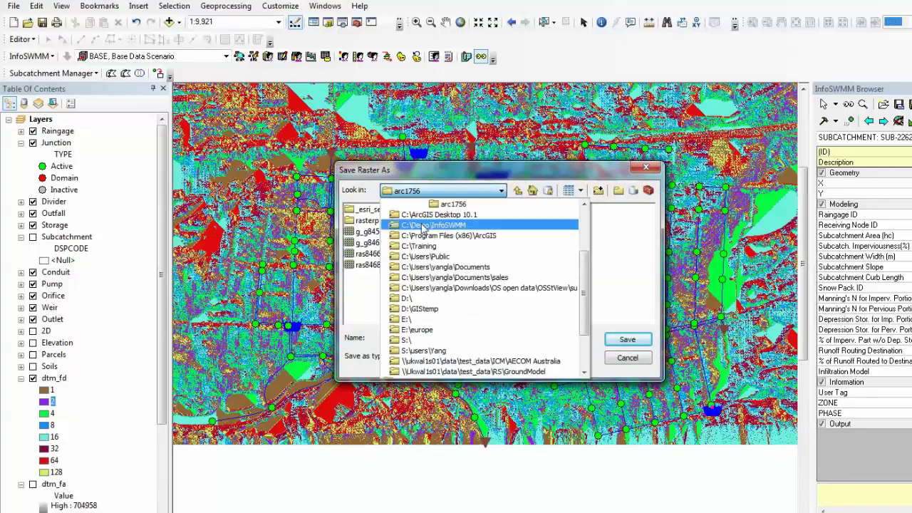
pyautogui.click(420, 308)
pyautogui.click(452, 338)
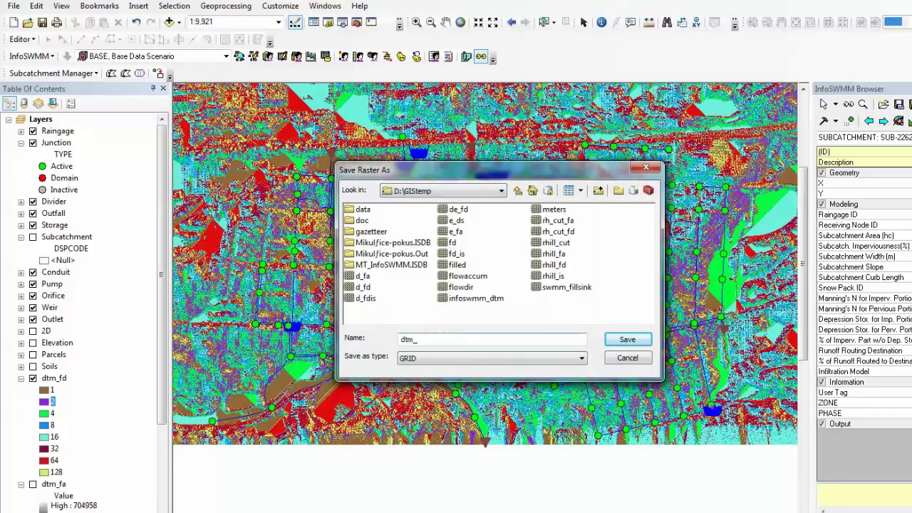
pyautogui.write('dtm_fa')
# Step: Cancel and close the dialog, then hide dtm_fd and show dtm_fa on the map
pyautogui.click(636, 364)
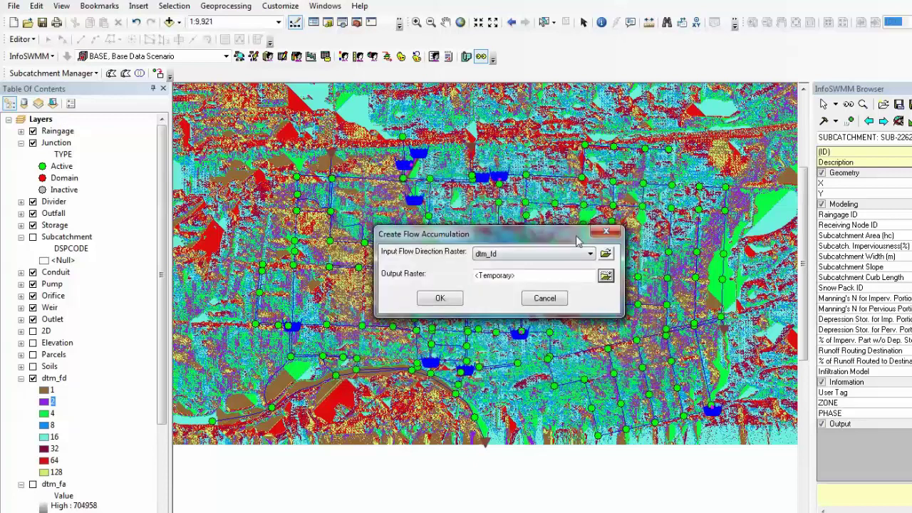
pyautogui.click(610, 236)
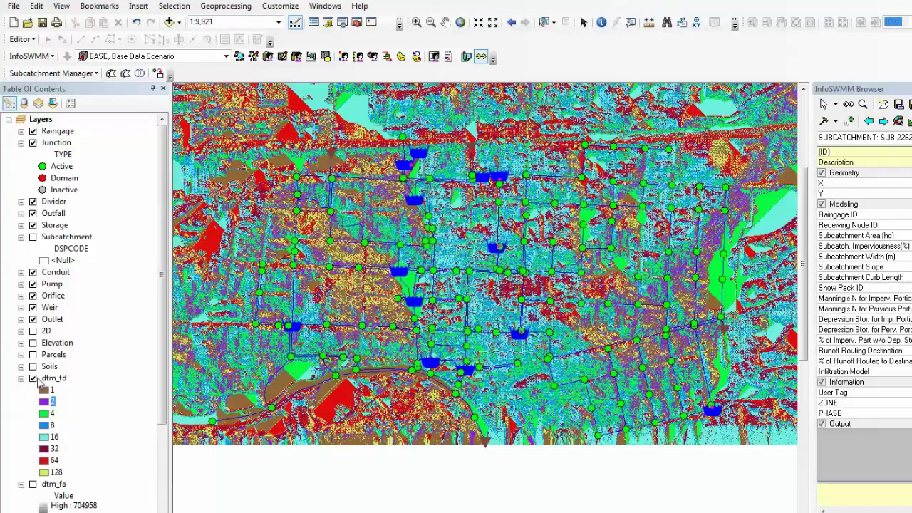
pyautogui.click(33, 377)
pyautogui.click(33, 485)
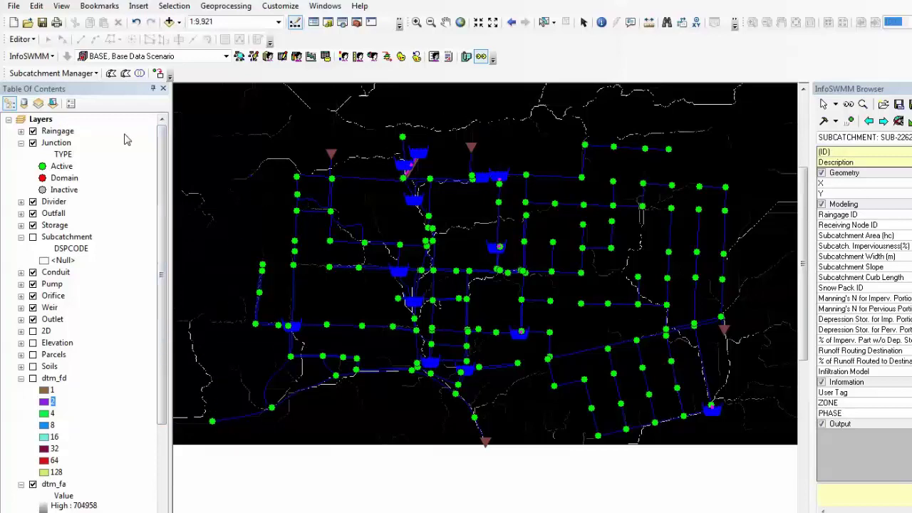
pyautogui.click(74, 73)
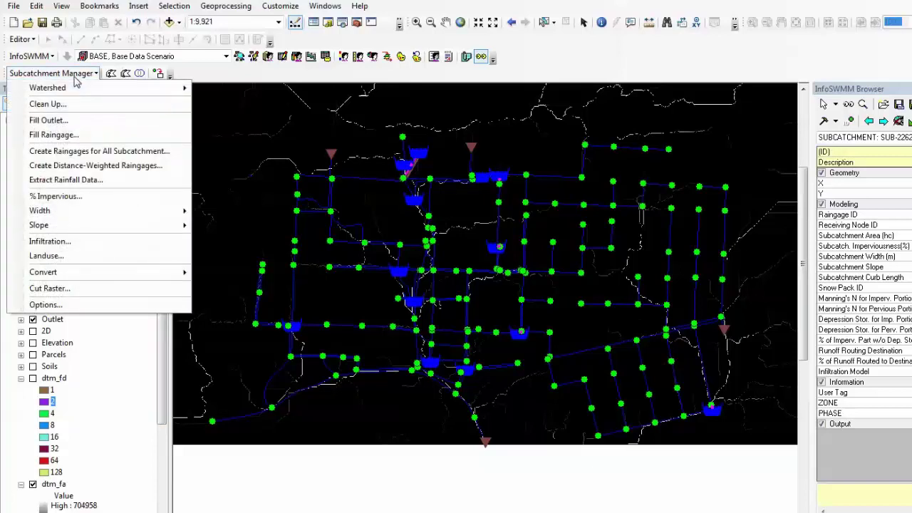
pyautogui.moveTo(81, 94)
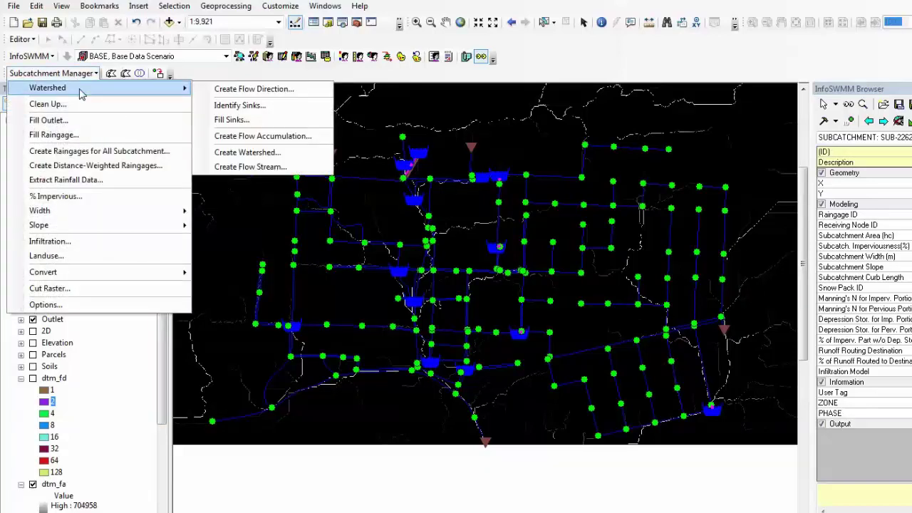
pyautogui.click(293, 156)
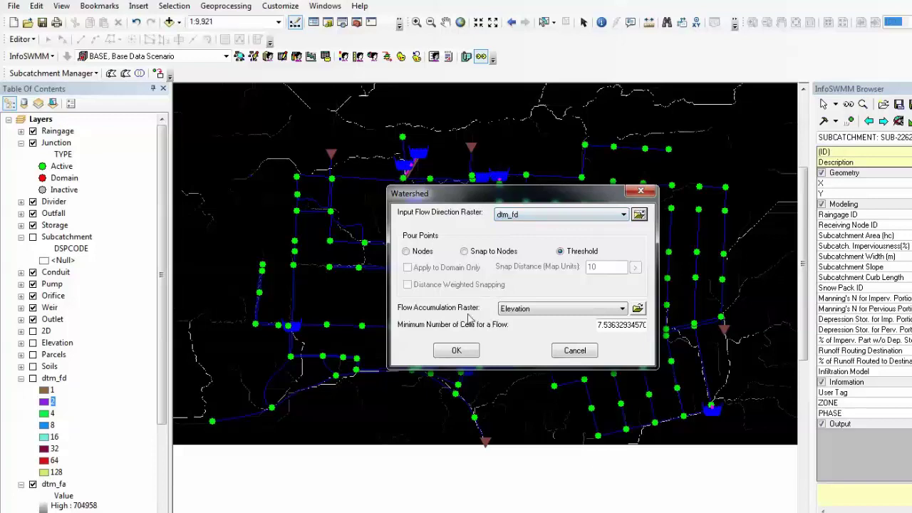
pyautogui.click(567, 309)
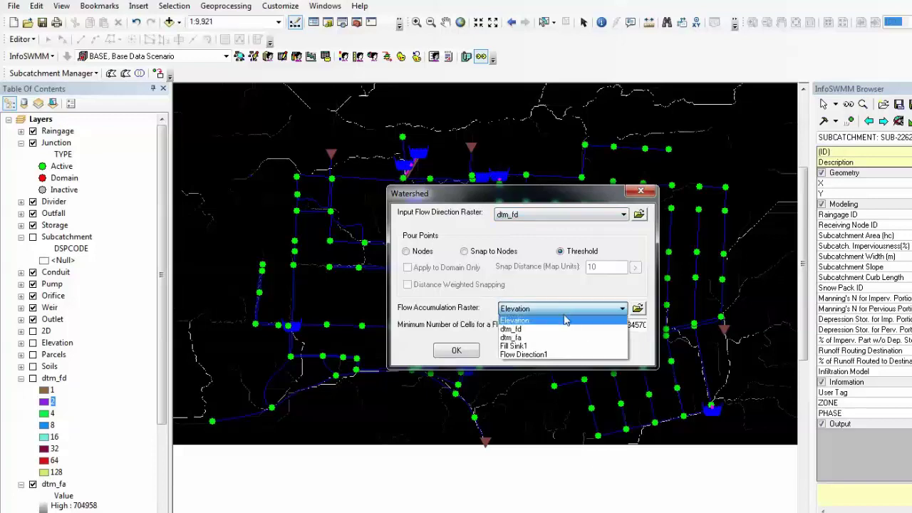
pyautogui.click(561, 338)
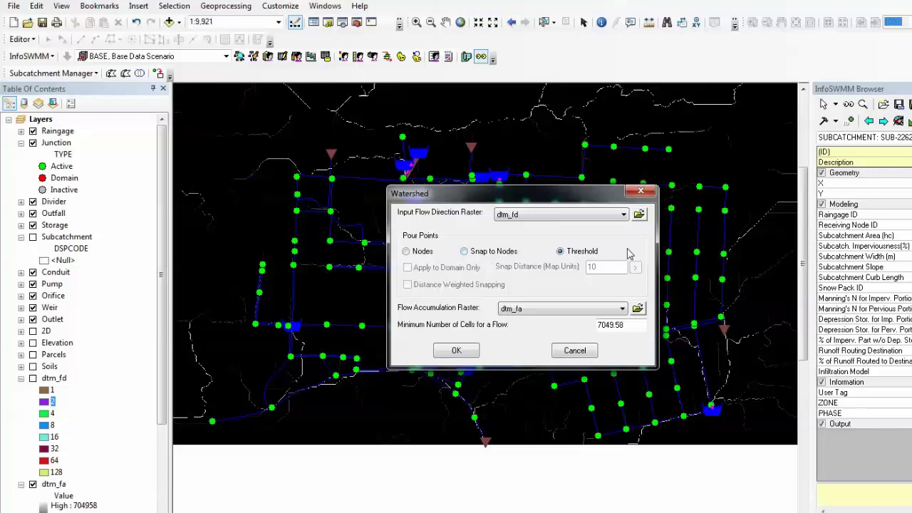
pyautogui.click(466, 252)
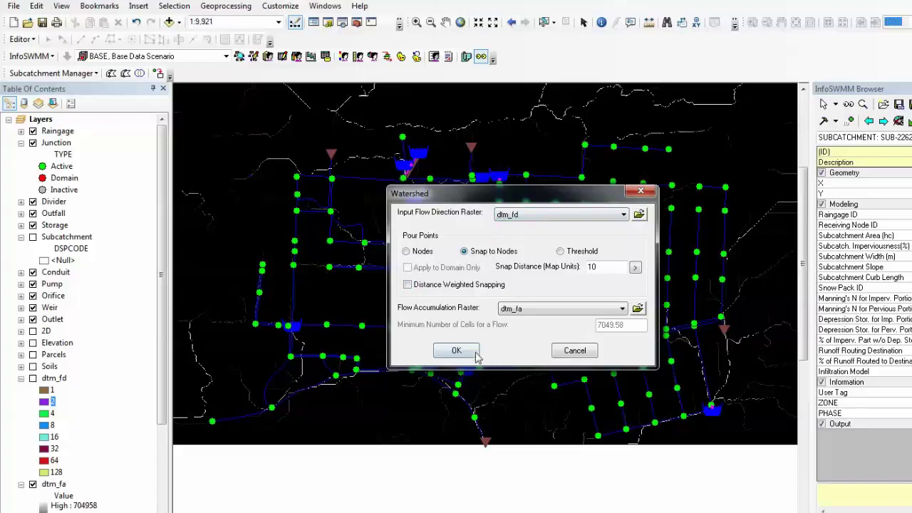
pyautogui.click(581, 254)
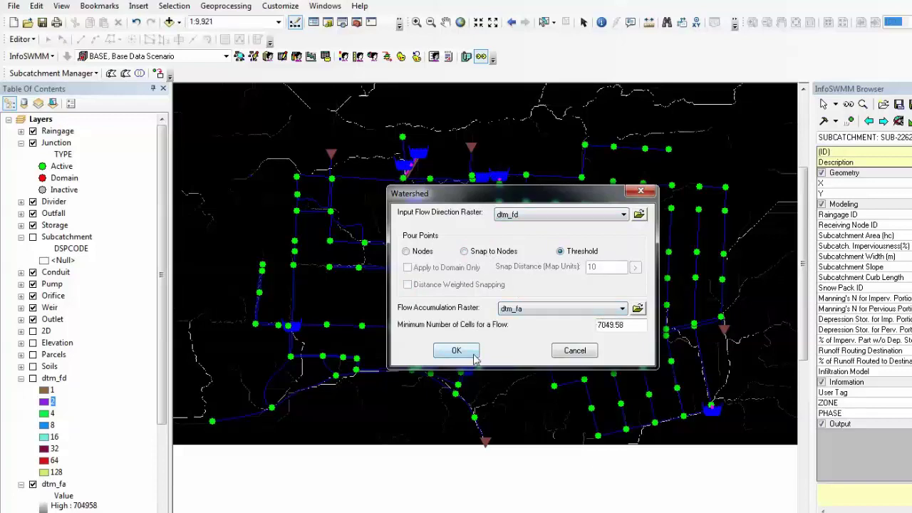
# Step: Close the Watershed dialog and hide the dtm_fa flow-accumulation raster
pyautogui.click(647, 193)
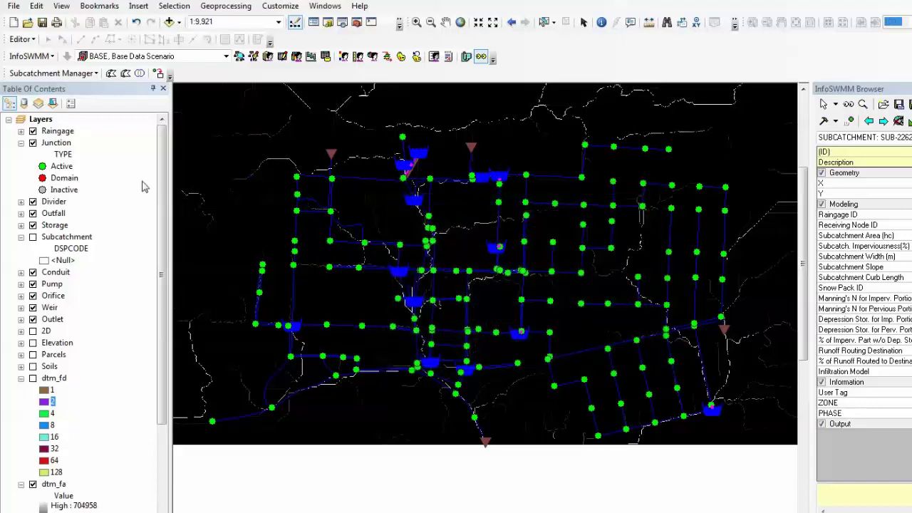
pyautogui.click(32, 485)
pyautogui.click(33, 486)
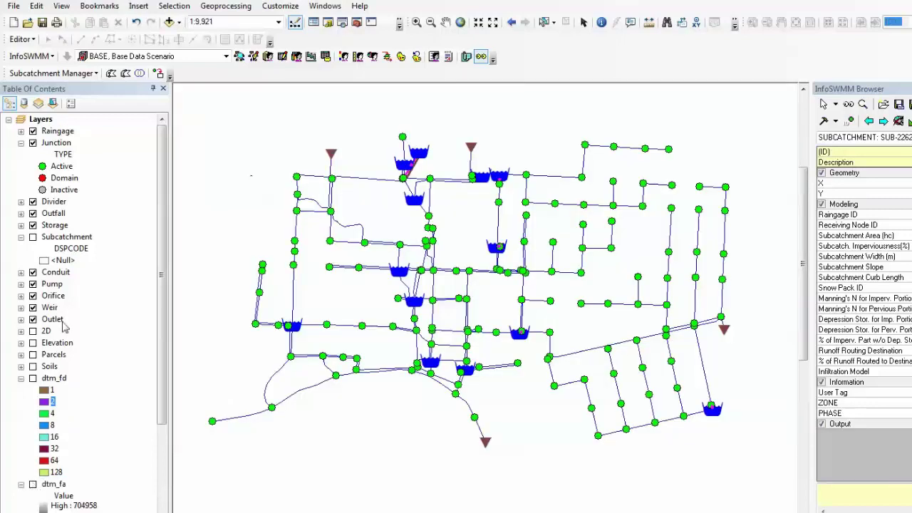
# Step: Show the Subcatchment polygons and select the large subcatchment on the map's right
pyautogui.click(33, 237)
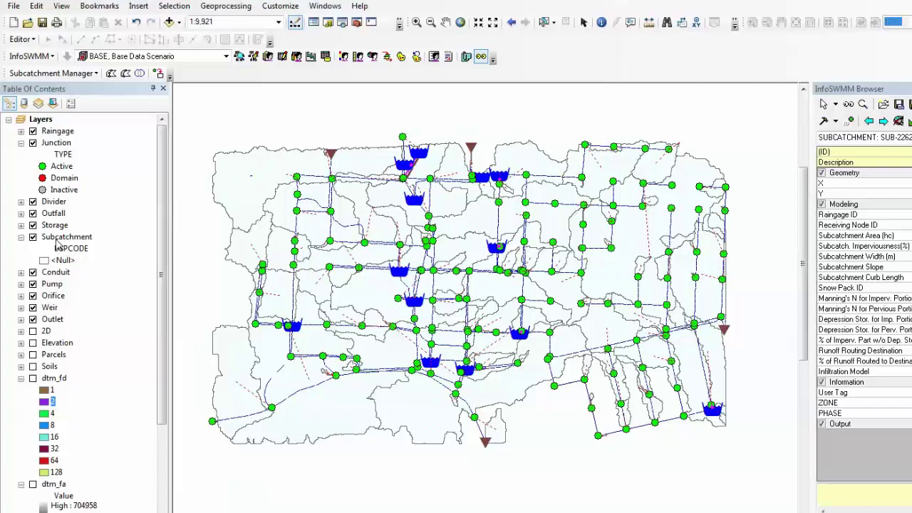
pyautogui.click(825, 105)
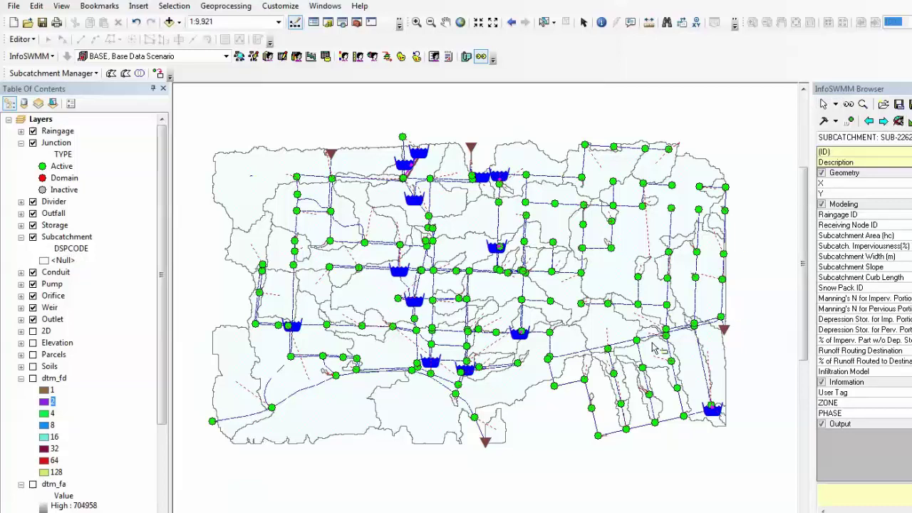
pyautogui.click(644, 242)
pyautogui.click(84, 74)
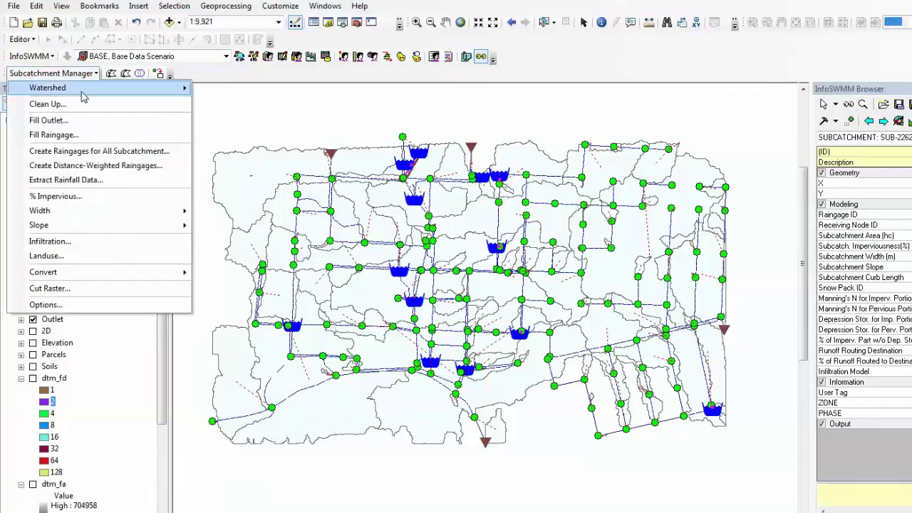
pyautogui.click(100, 201)
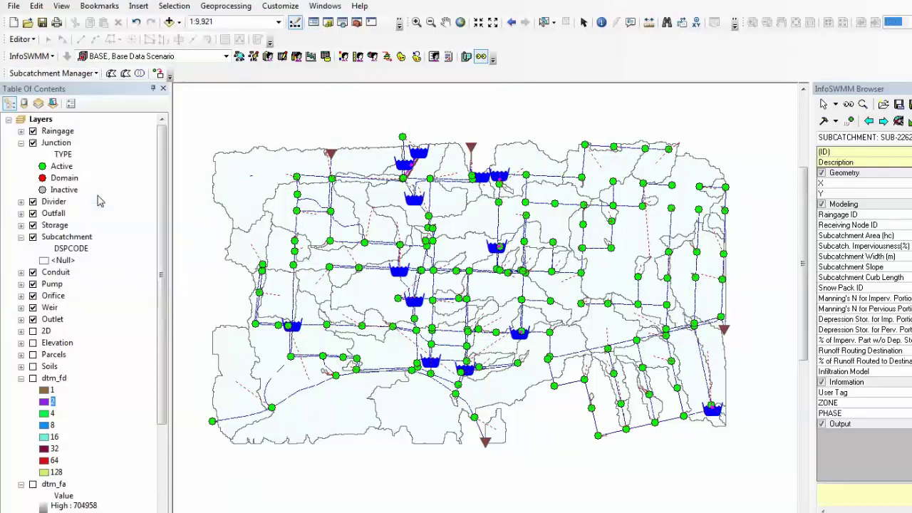
pyautogui.moveTo(426, 149); pyautogui.dragTo(373, 108)
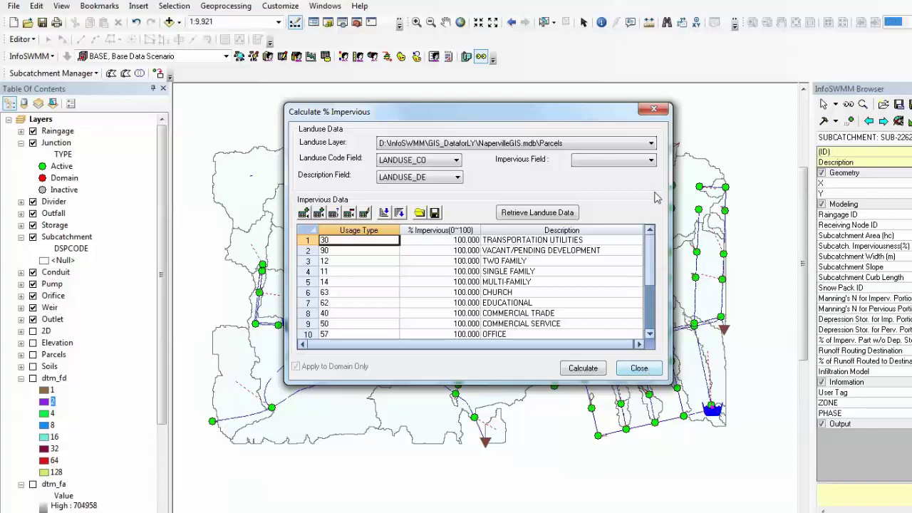
pyautogui.click(652, 109)
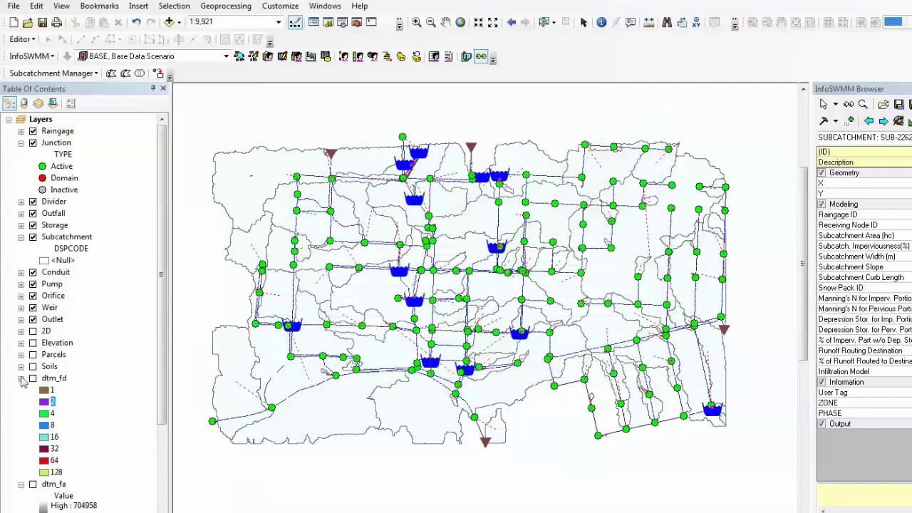
pyautogui.click(33, 354)
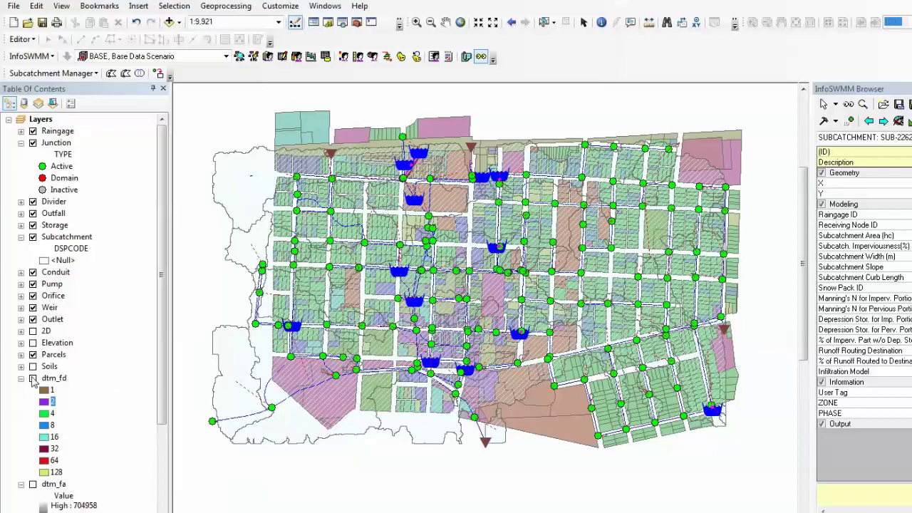
pyautogui.click(33, 354)
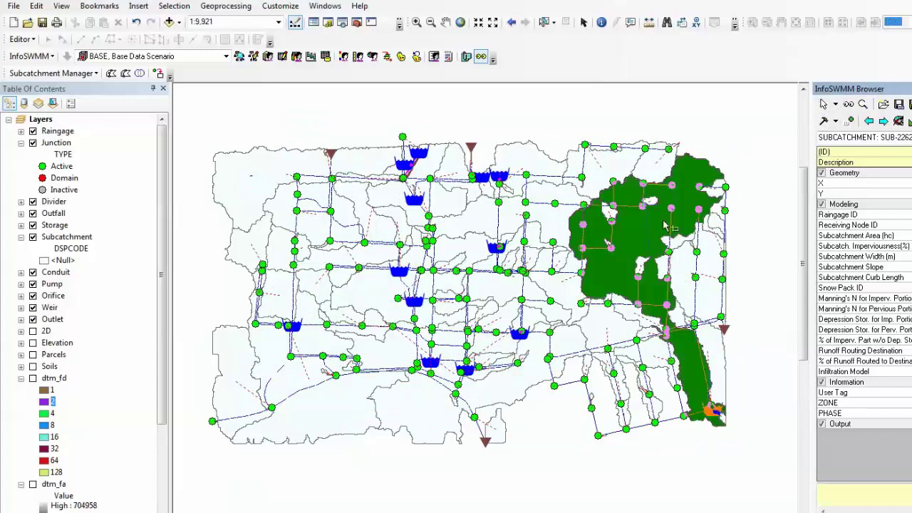
pyautogui.click(702, 184)
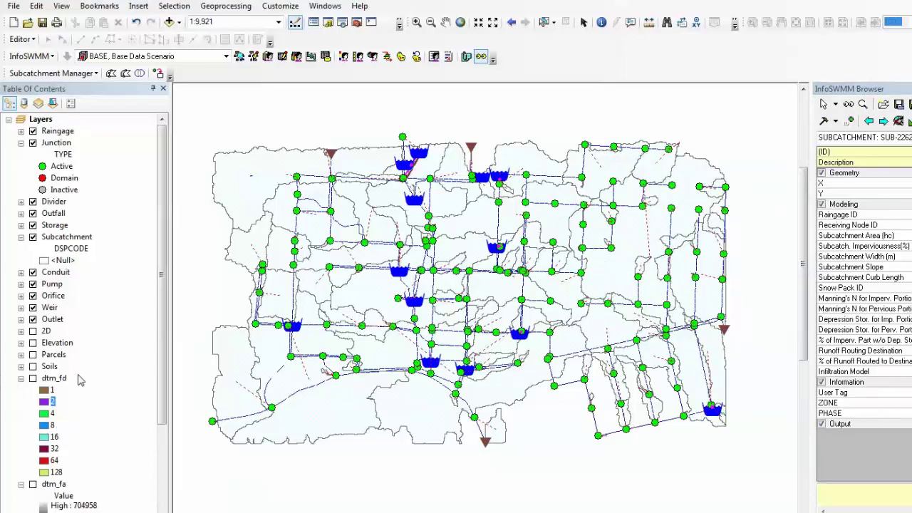
# Step: Calculate soil infiltration coverage from the Soils layer using the HYDROCODE field
pyautogui.click(54, 73)
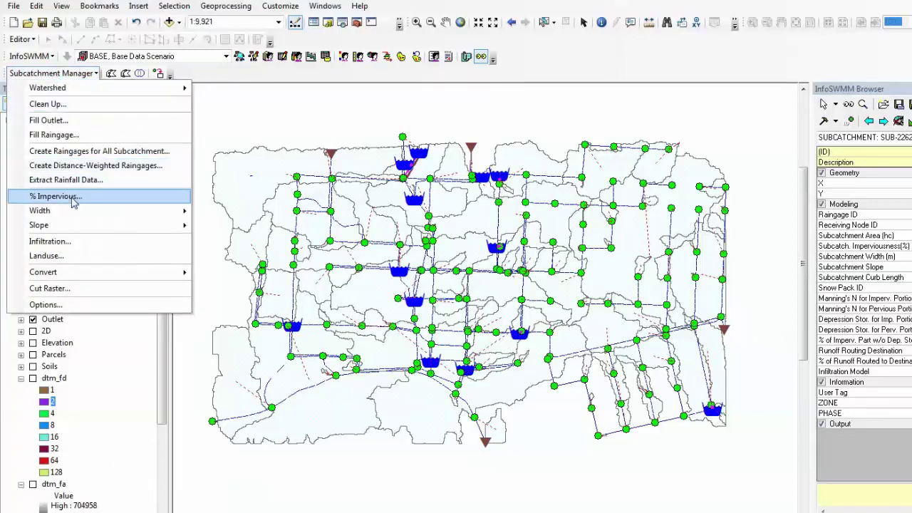
pyautogui.moveTo(77, 213)
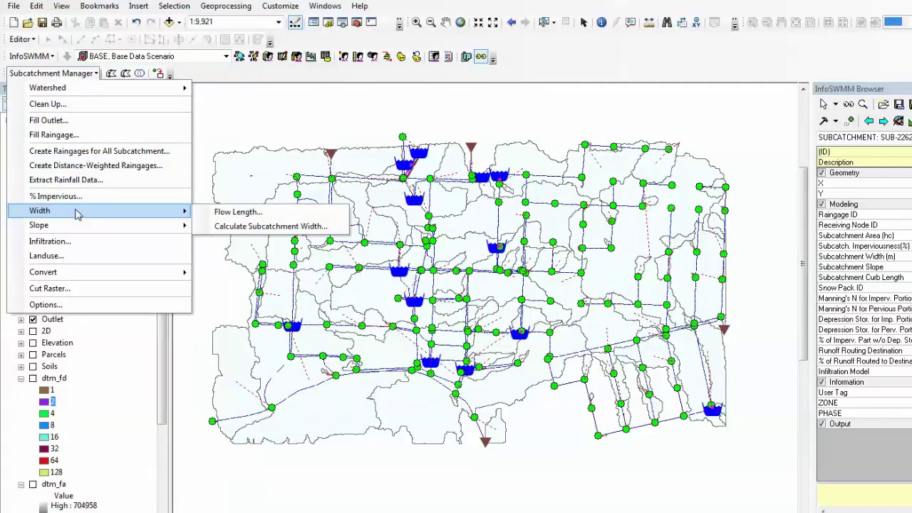
pyautogui.moveTo(78, 230)
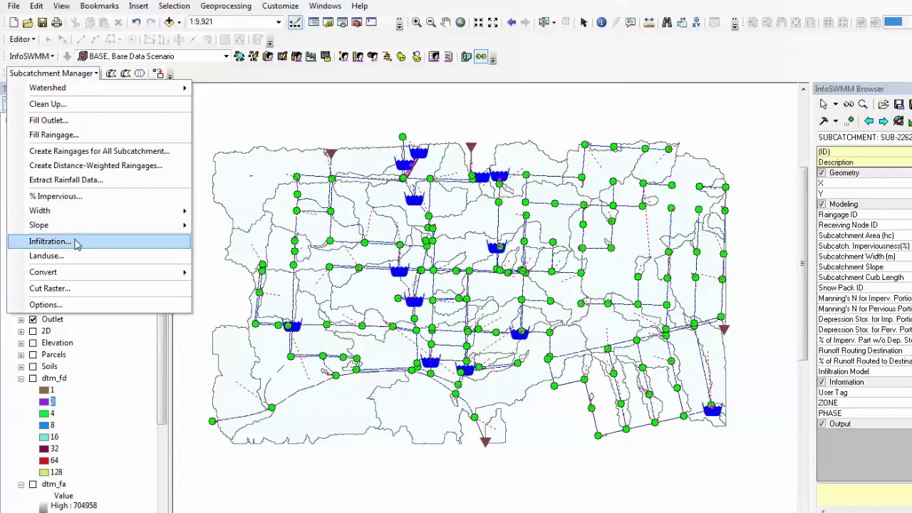
pyautogui.click(77, 243)
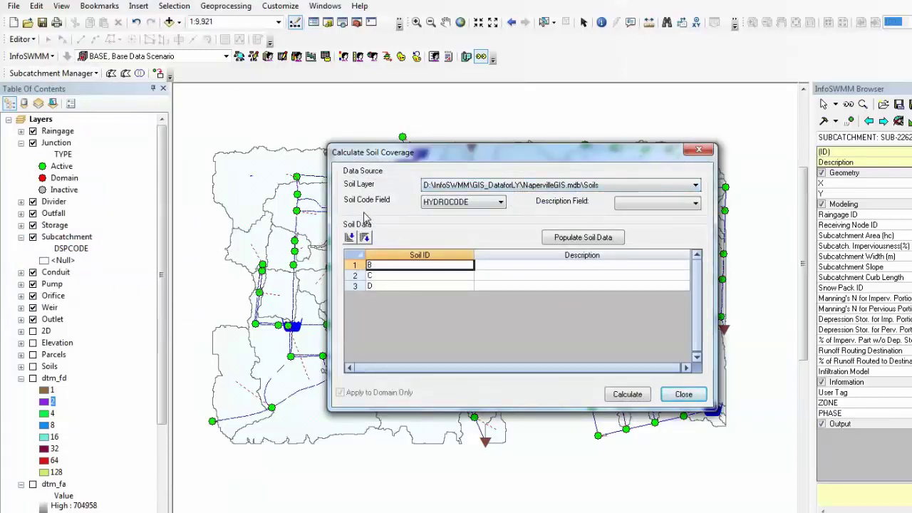
pyautogui.click(454, 204)
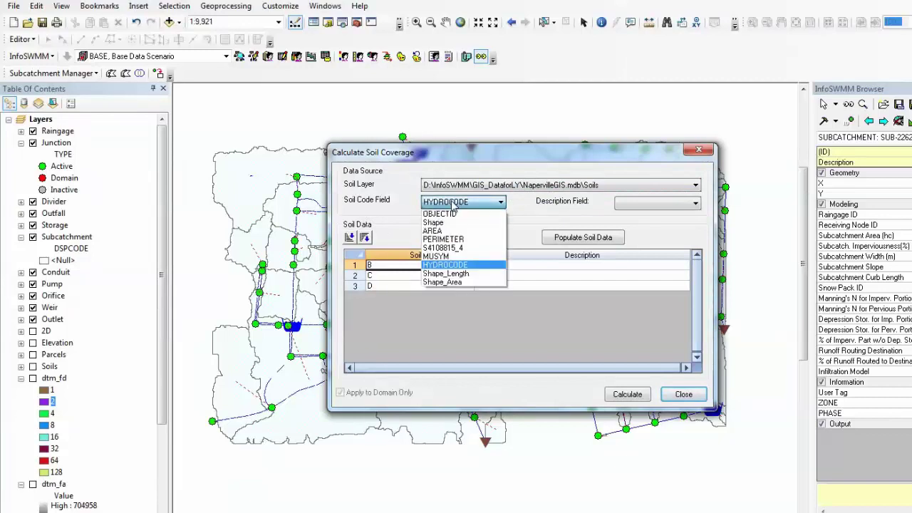
pyautogui.click(464, 265)
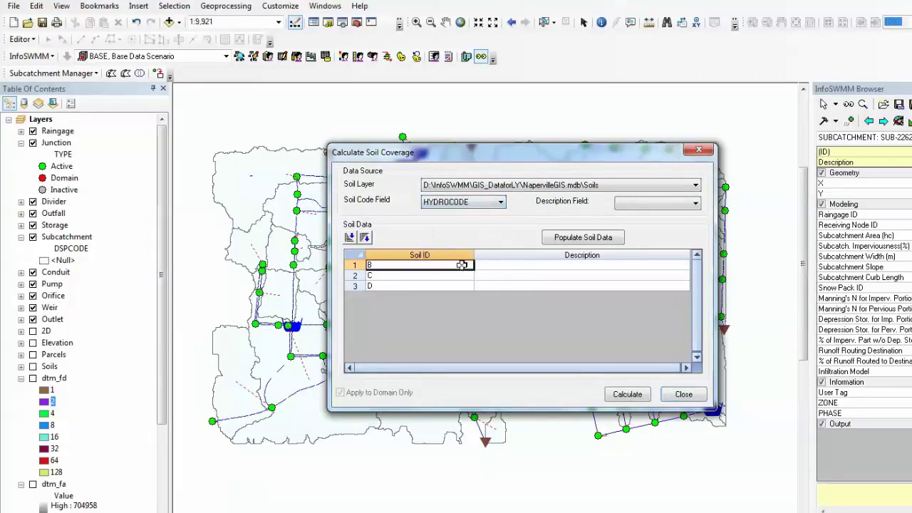
pyautogui.click(683, 394)
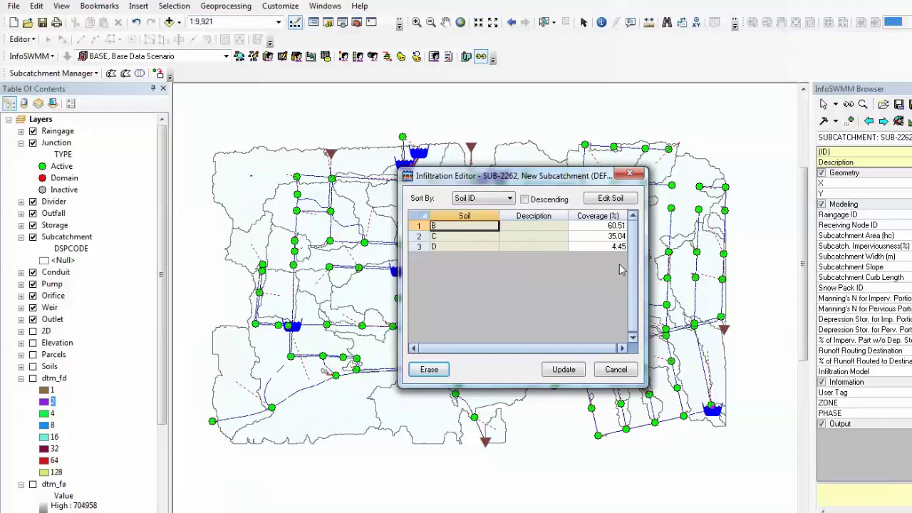
# Step: Close the Infiltration Editor, then briefly show and hide the Soils layer
pyautogui.click(637, 174)
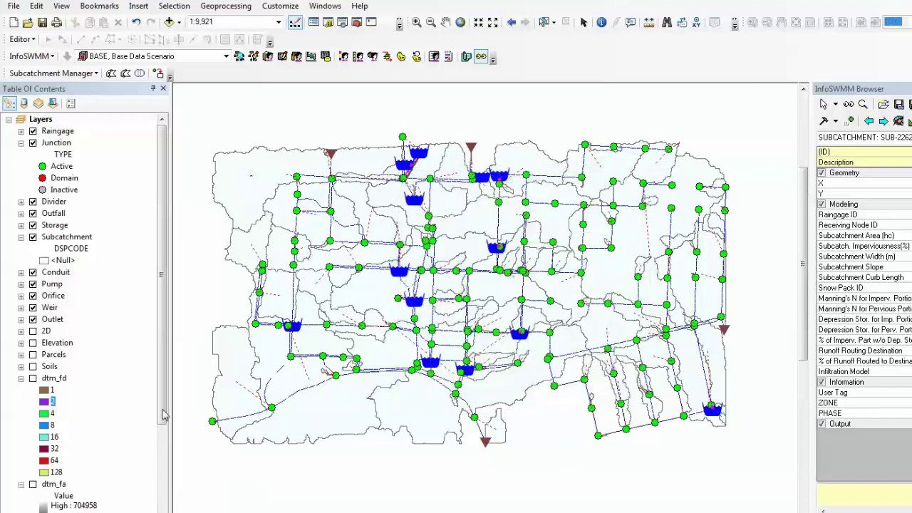
pyautogui.scroll(-2, 160, 392)
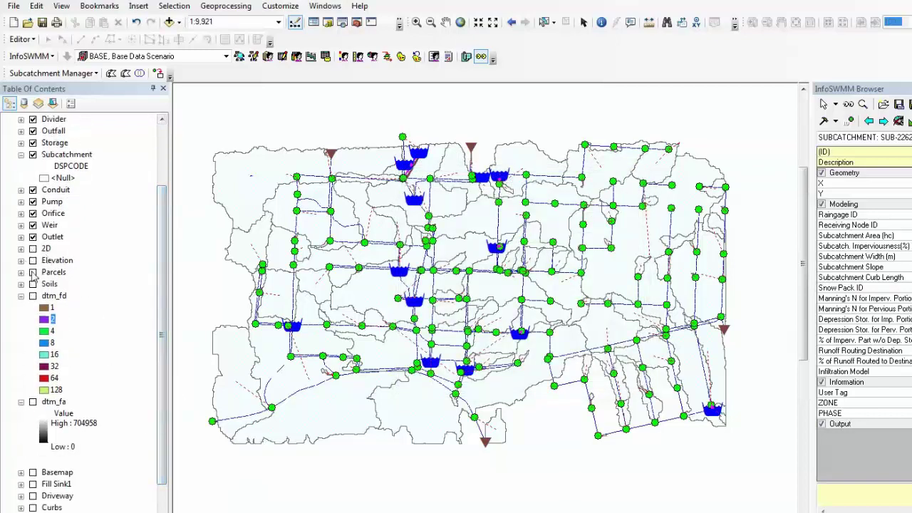
pyautogui.click(33, 284)
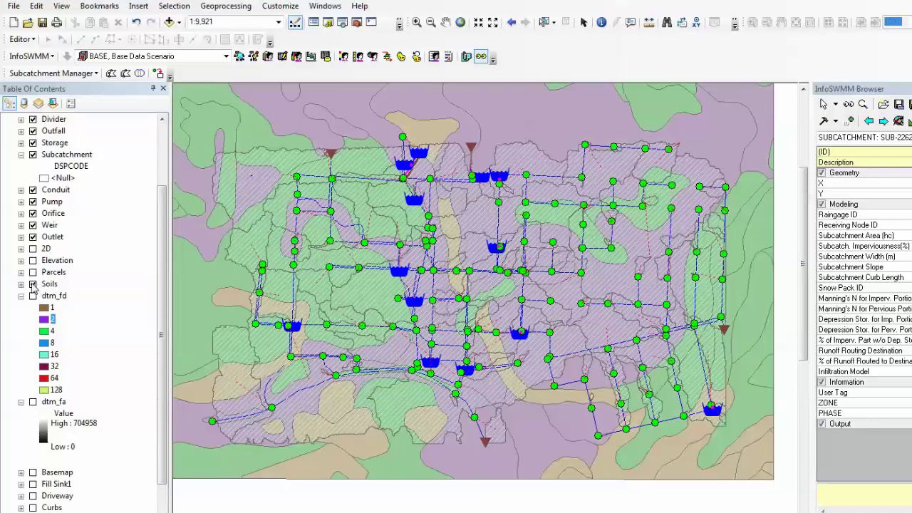
pyautogui.click(33, 286)
pyautogui.click(33, 284)
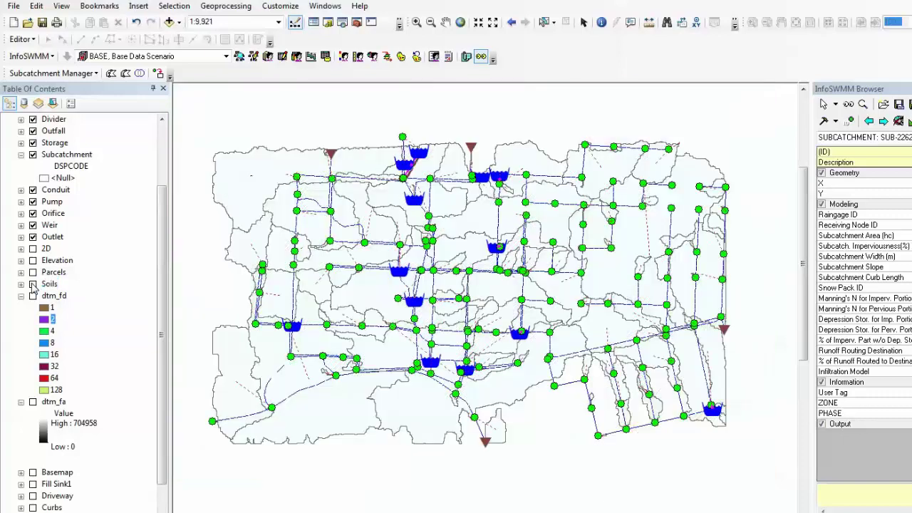
pyautogui.click(13, 74)
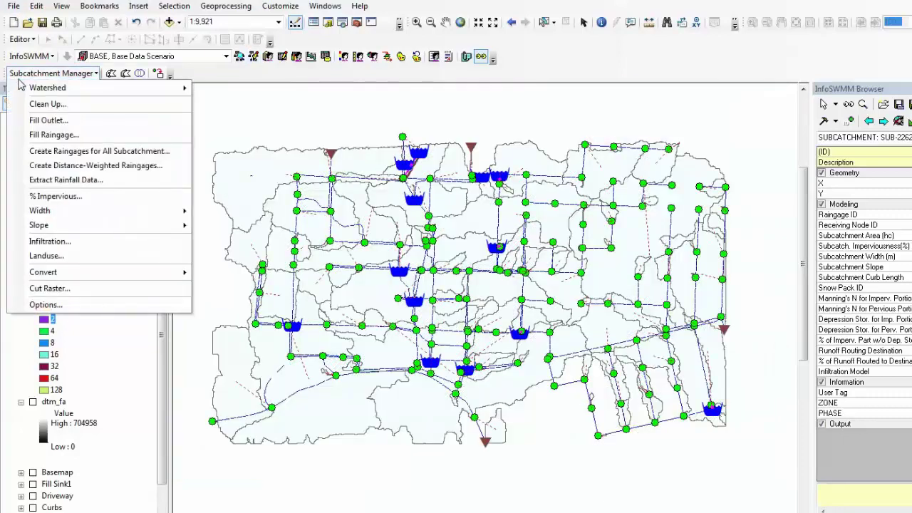
pyautogui.moveTo(76, 278)
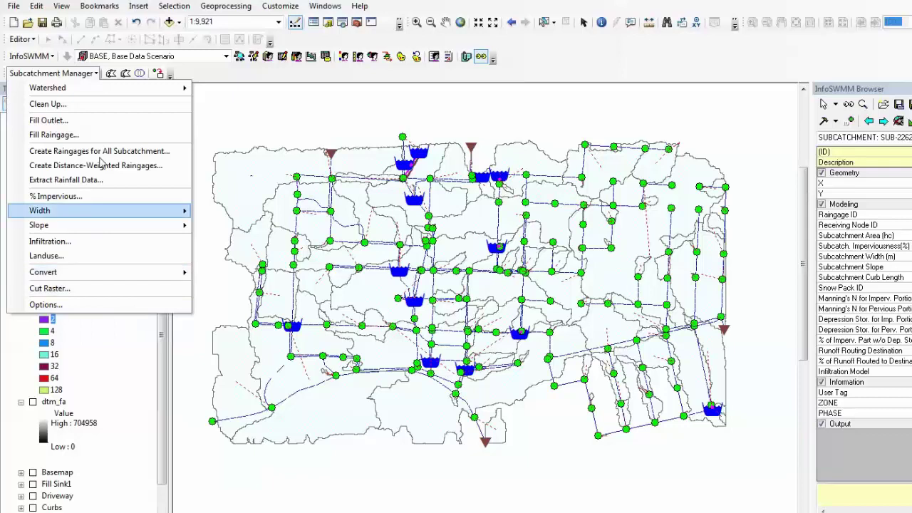
pyautogui.click(92, 74)
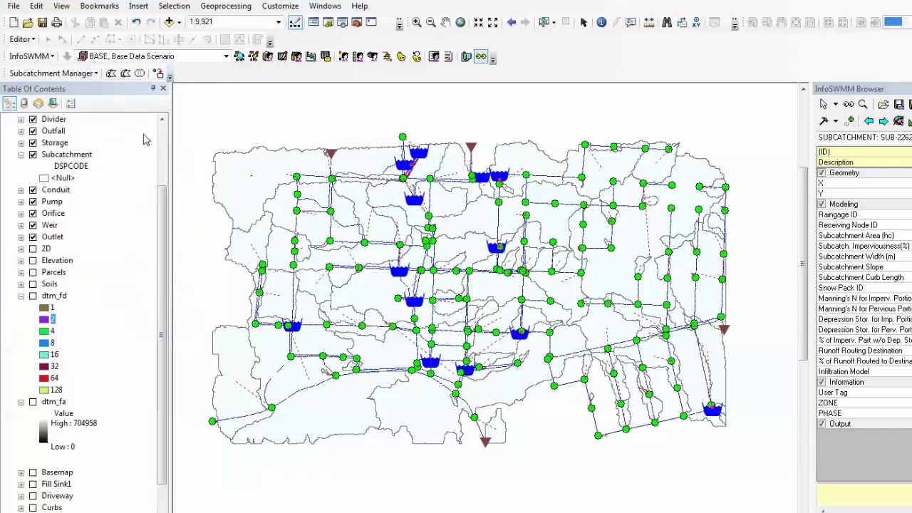
pyautogui.click(91, 157)
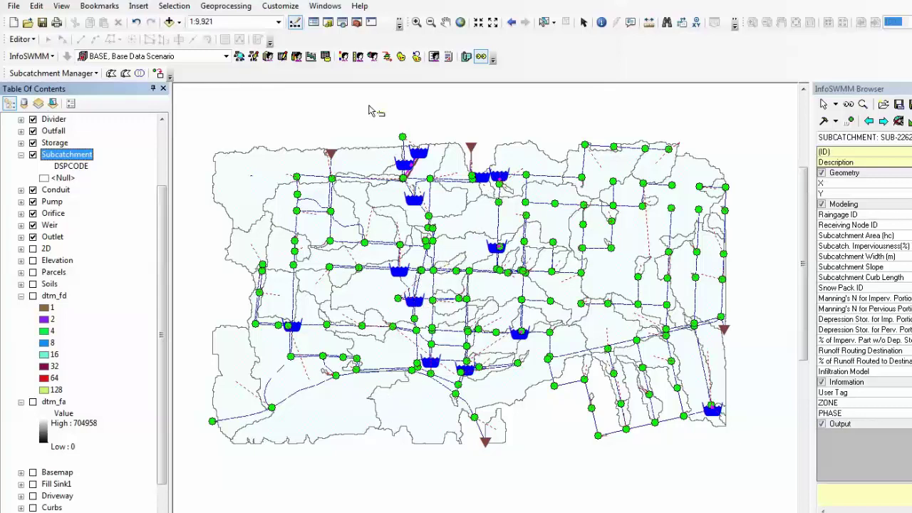
pyautogui.click(344, 57)
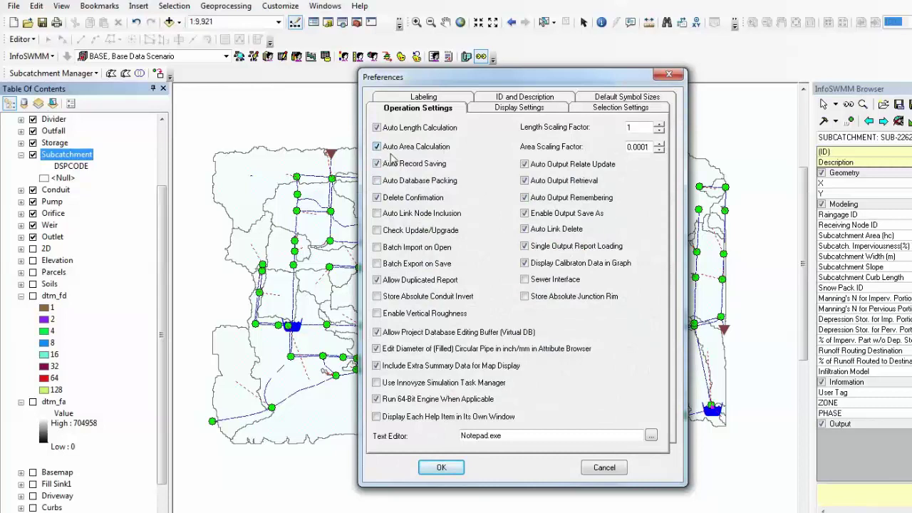
pyautogui.click(453, 472)
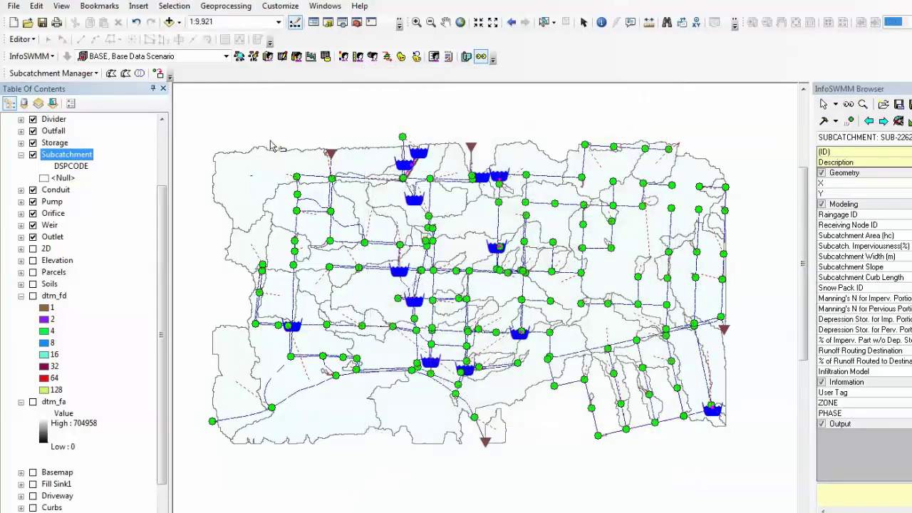